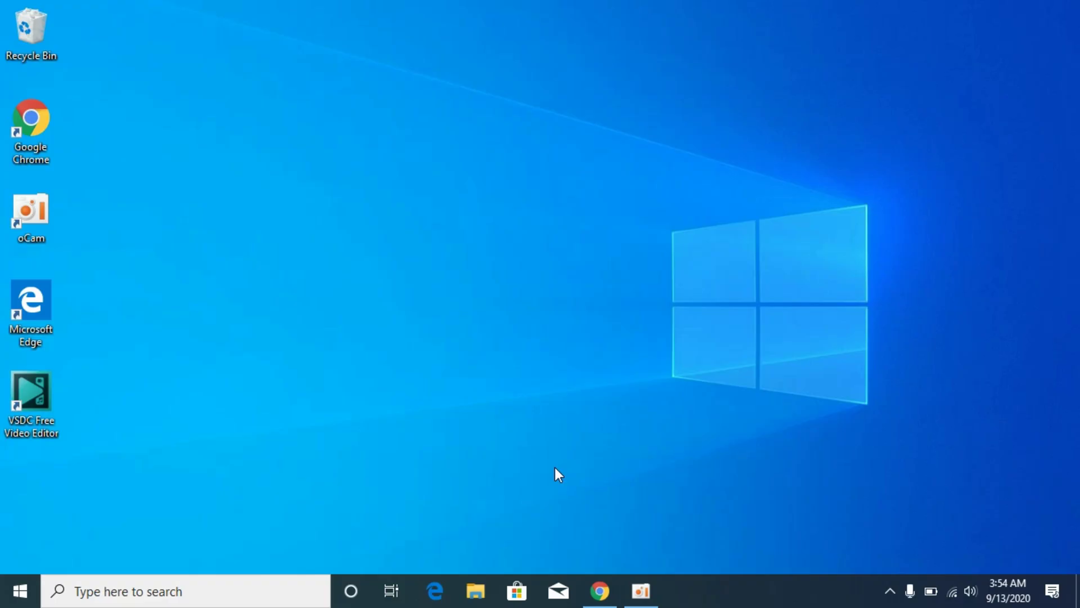
# Search Google in Chrome for 'api-ms-win-crt-convert-l1-1-0.dll download' and scroll the results
pyautogui.click(598, 591)
pyautogui.rightClick(420, 37)
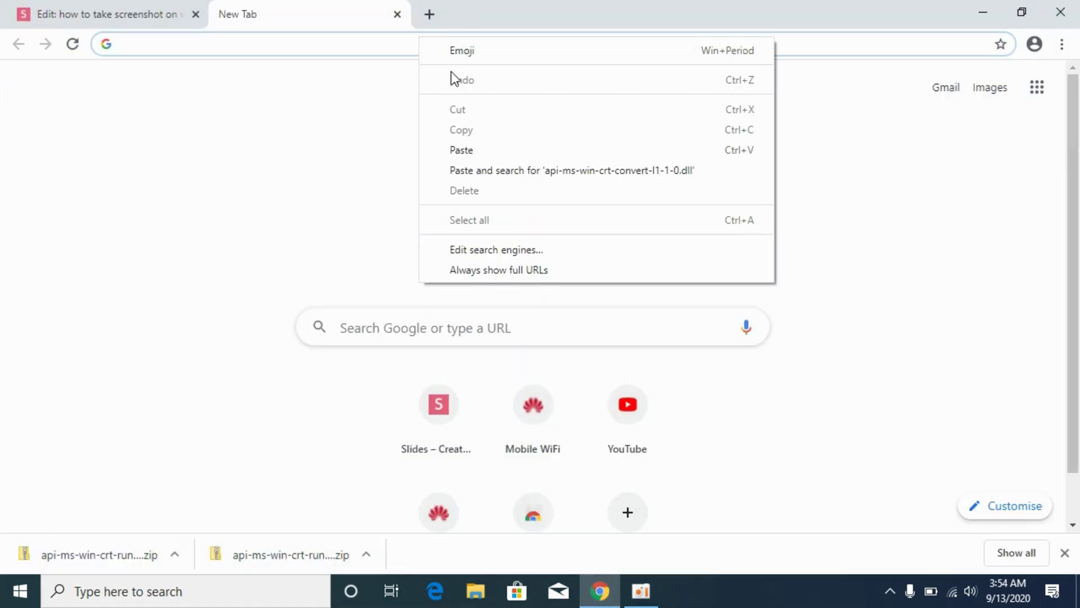
pyautogui.click(477, 149)
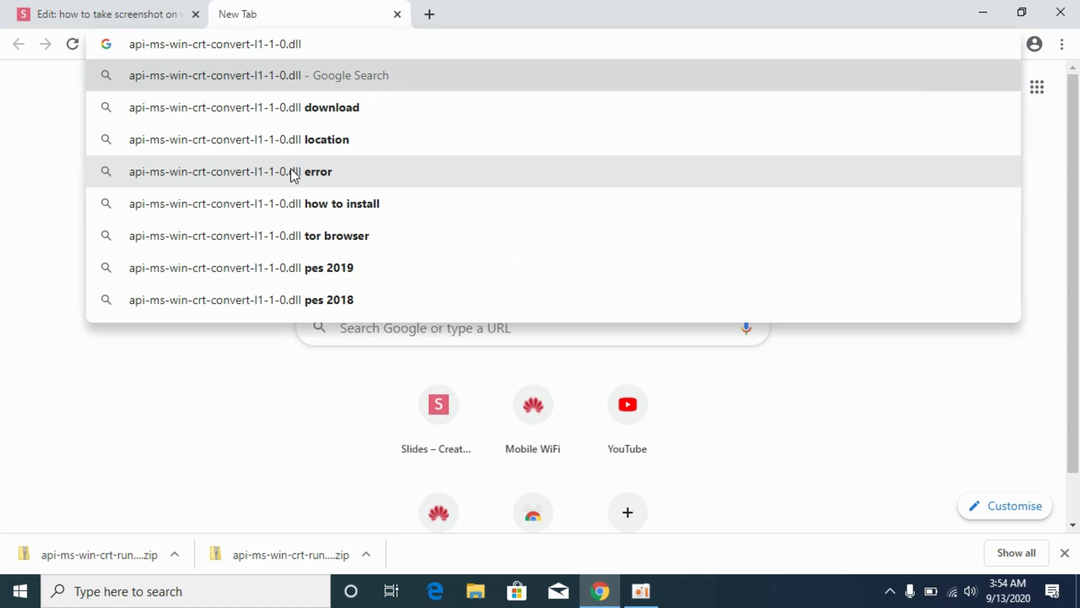
pyautogui.write('dow')
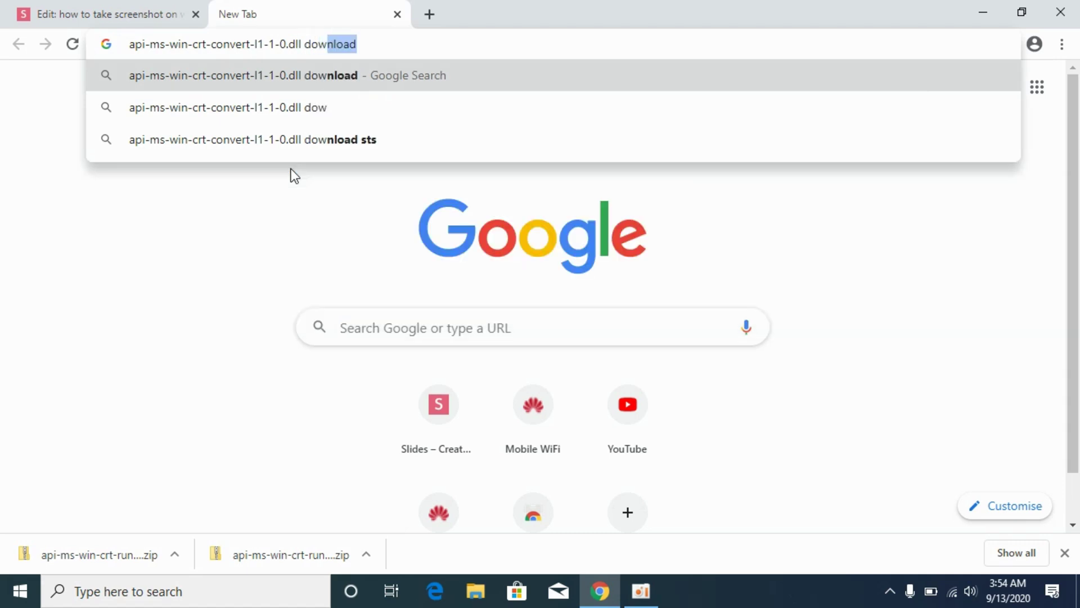
pyautogui.press('Return')
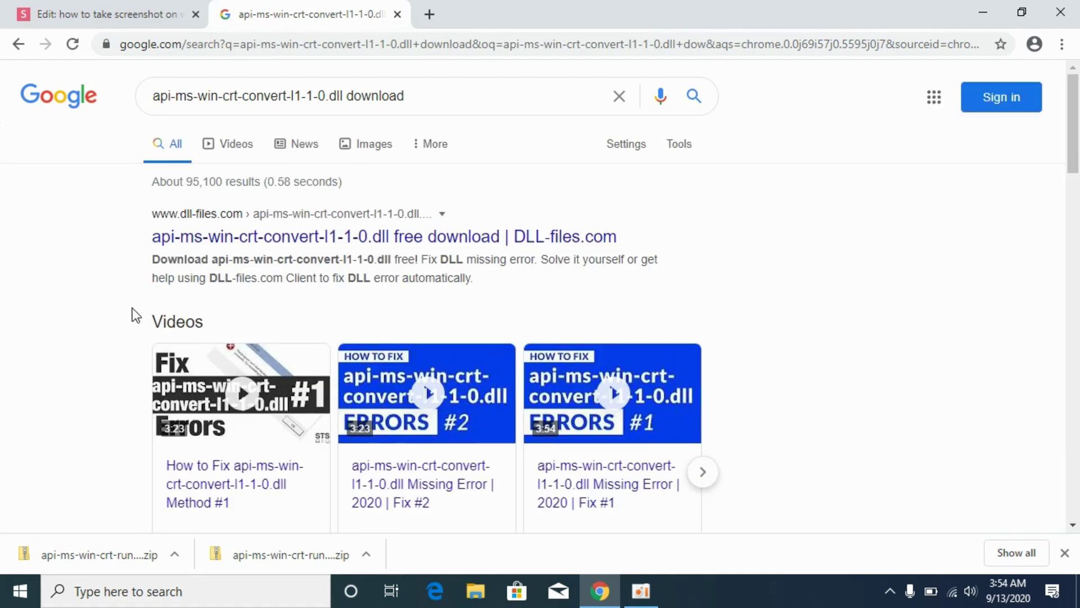
pyautogui.scroll(-5, 135, 314)
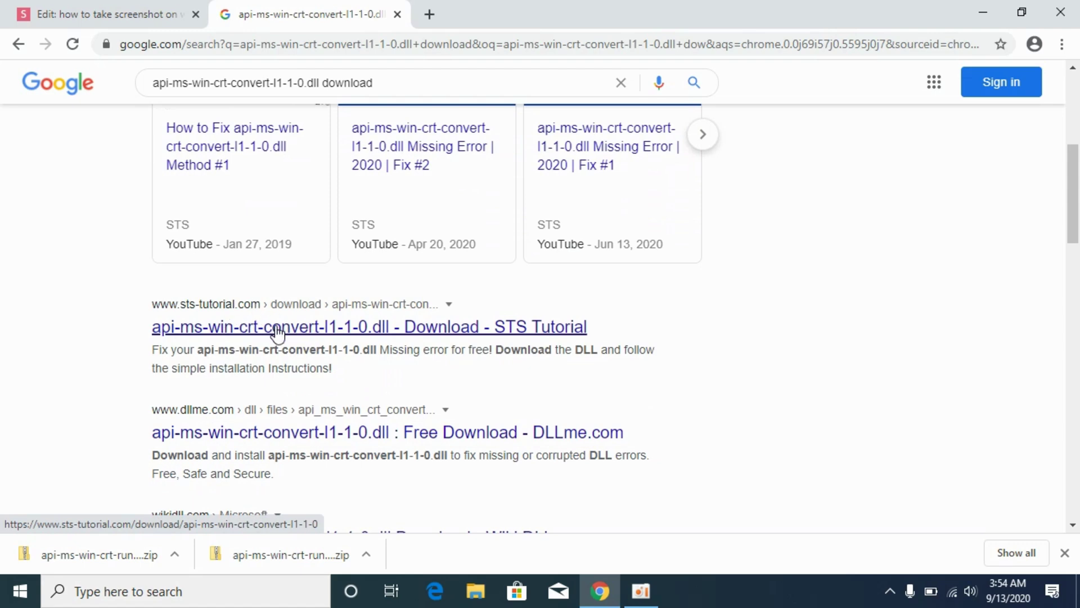
# Open the STS Tutorial result and scroll to its installation instructions and 64-/32-Bit downloads
pyautogui.click(295, 332)
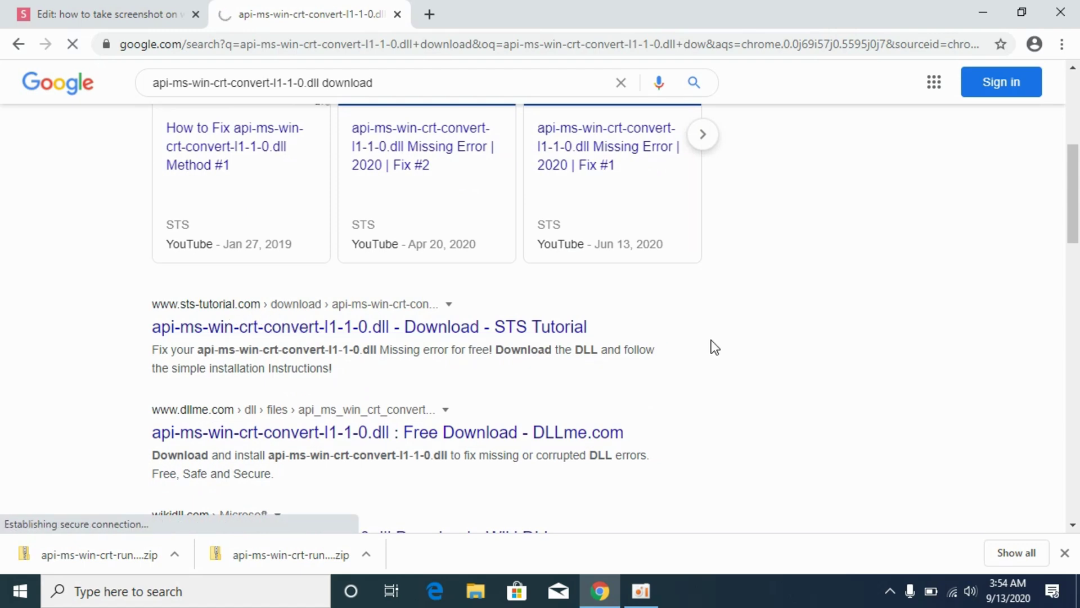
pyautogui.scroll(-5, 568, 270)
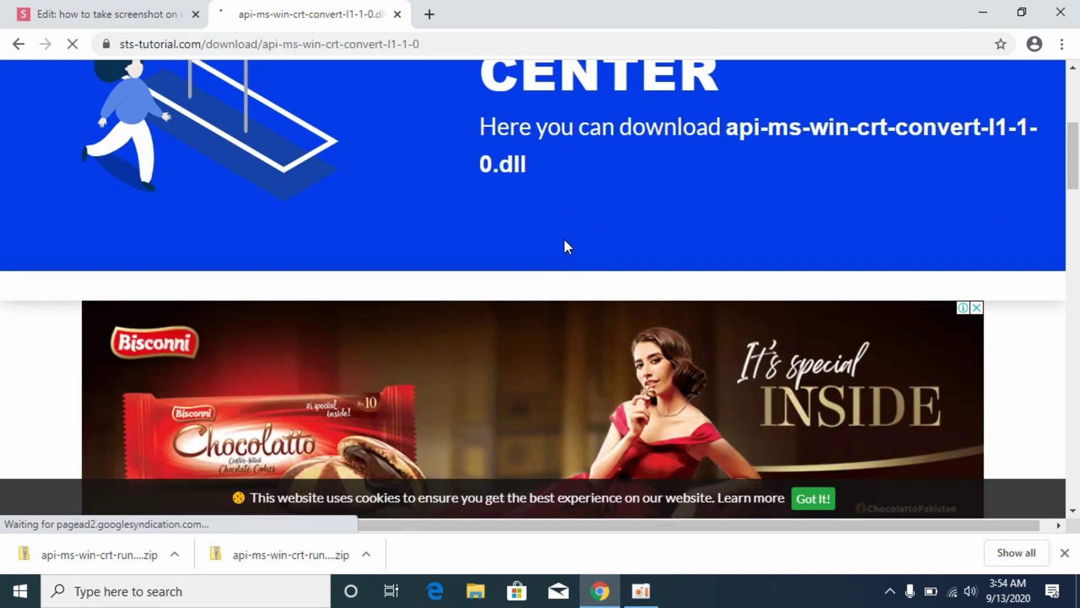
pyautogui.scroll(-7, 562, 237)
pyautogui.scroll(-15, 569, 243)
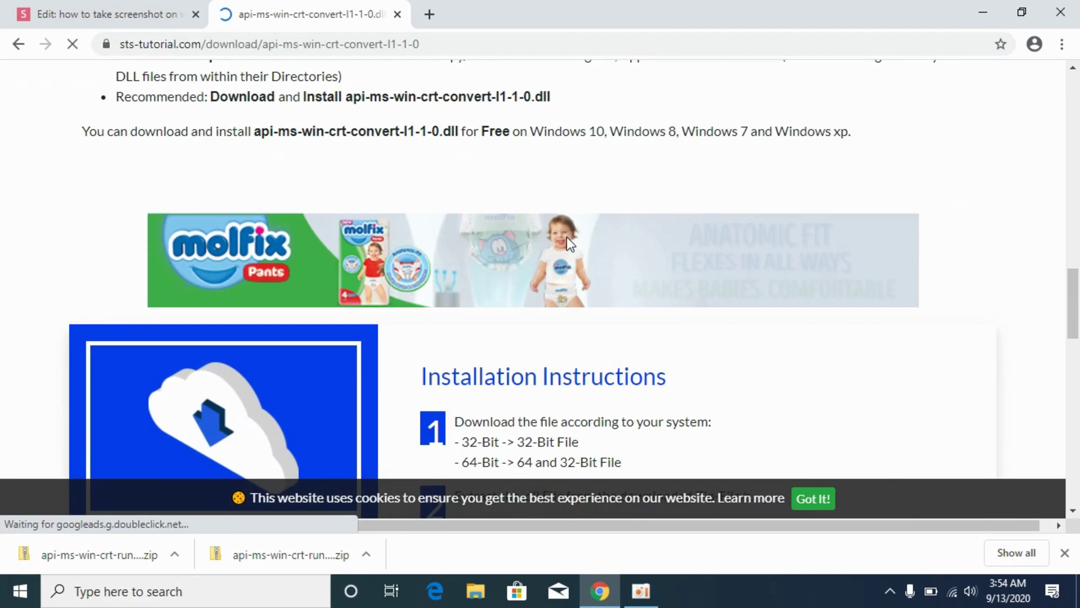
pyautogui.scroll(3, 567, 253)
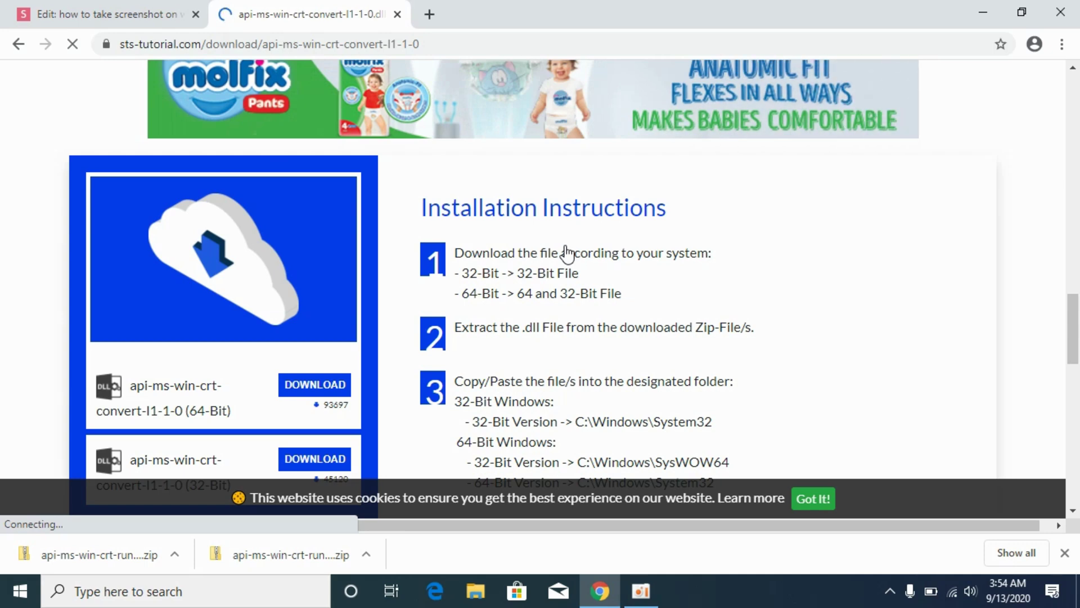
# Check This PC's system properties, confirming a 64-bit Windows 10 Pro, then close them
pyautogui.click(977, 10)
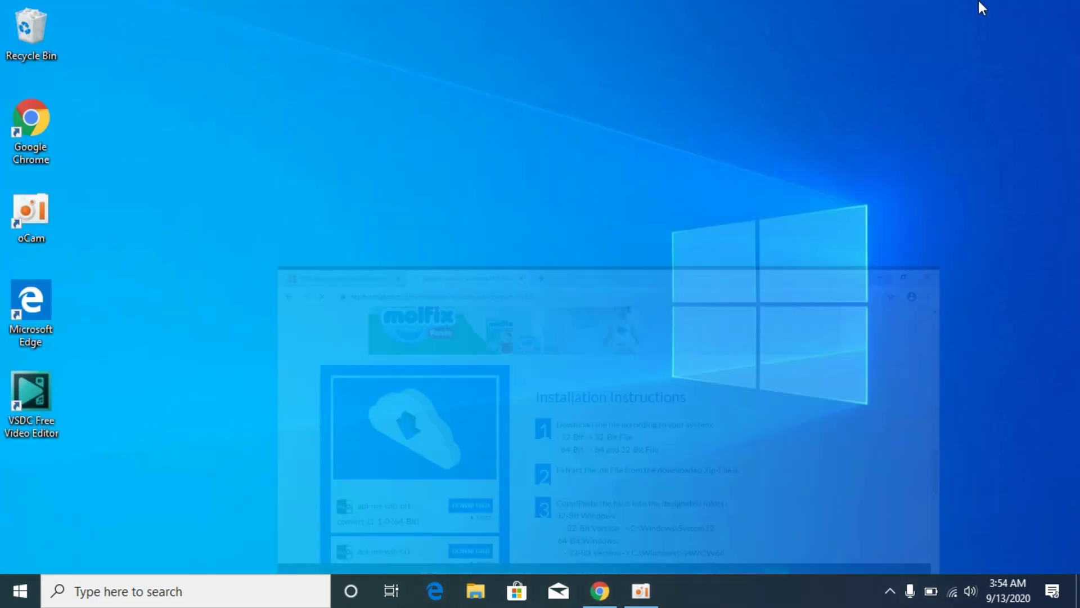
pyautogui.press('super')
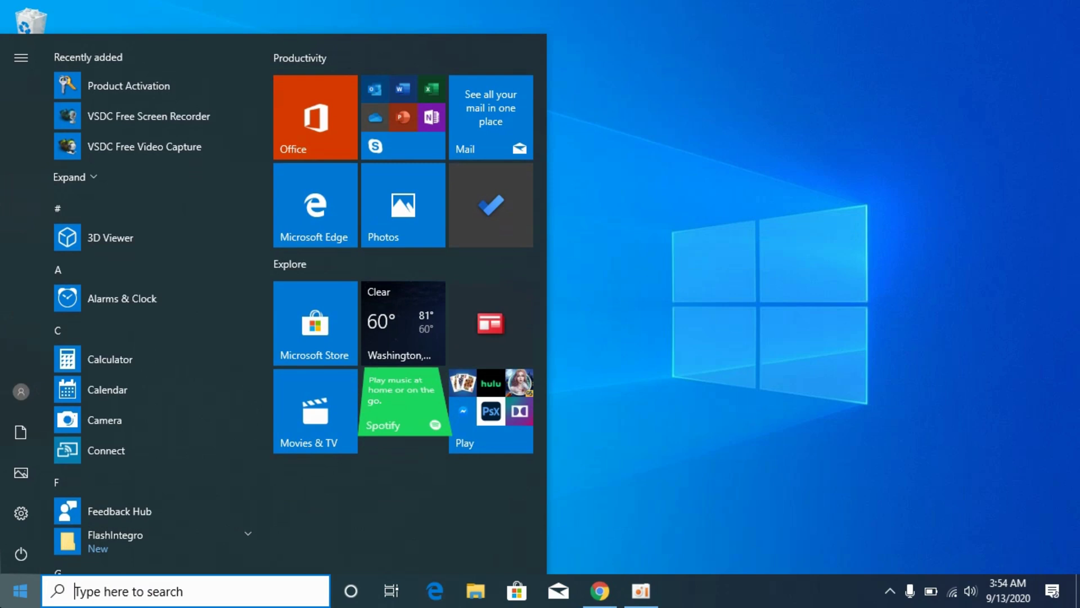
pyautogui.write('thi')
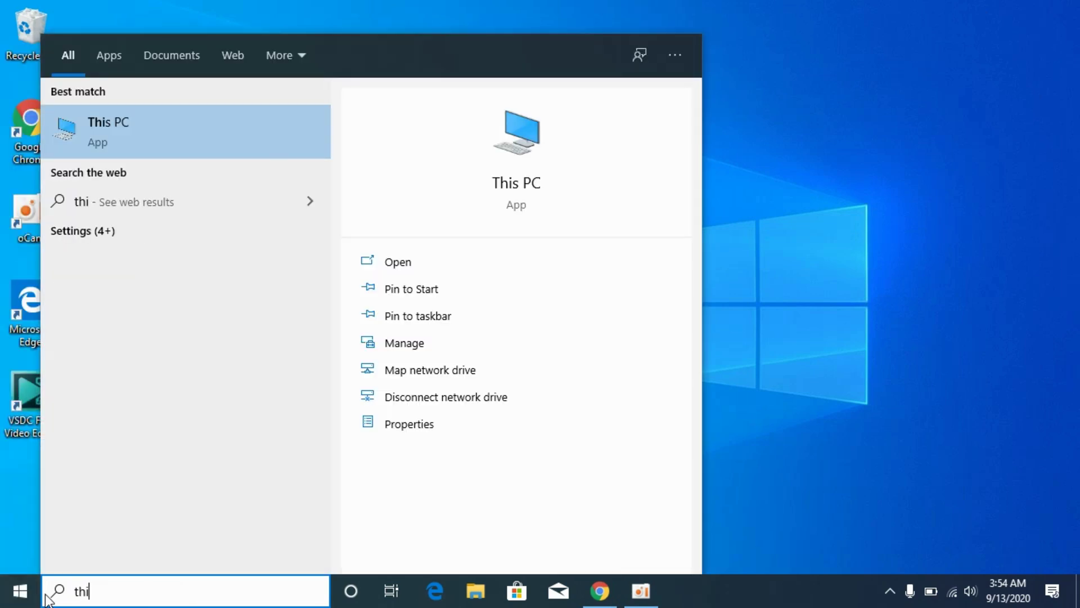
pyautogui.rightClick(147, 133)
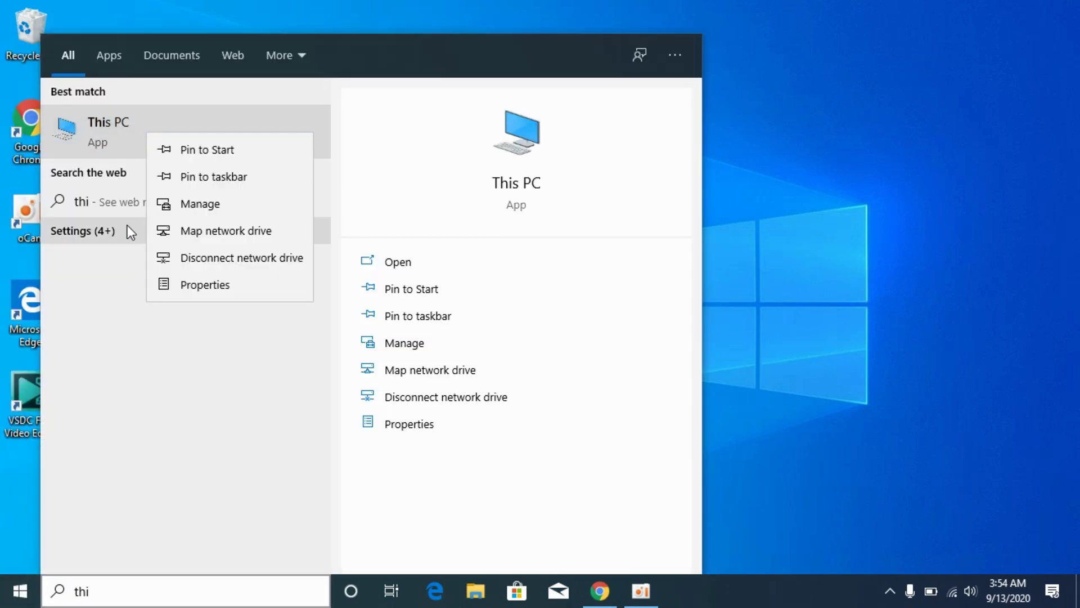
pyautogui.click(200, 284)
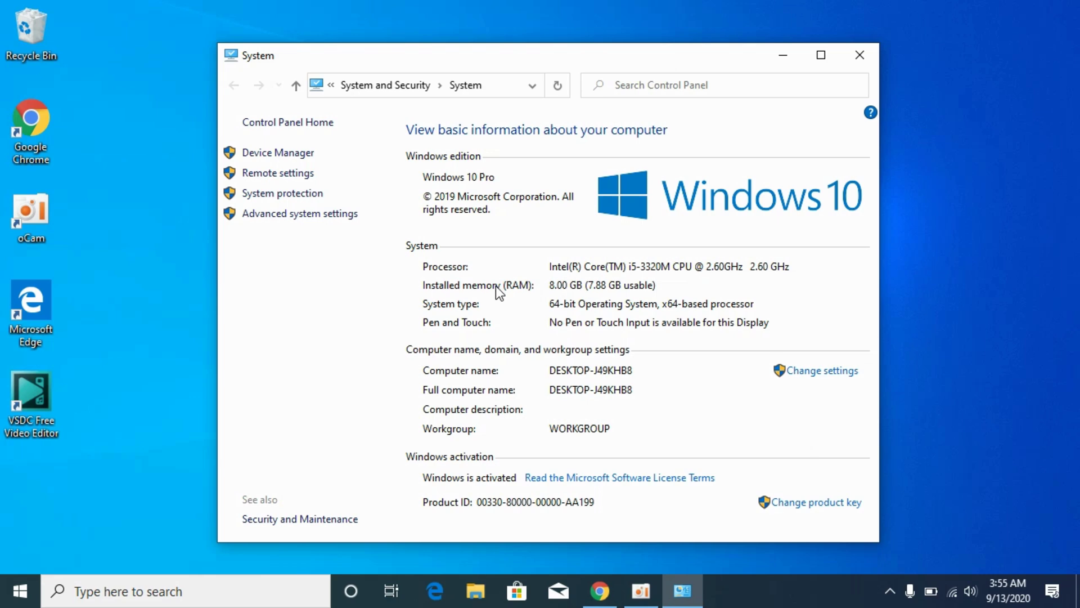
pyautogui.click(867, 55)
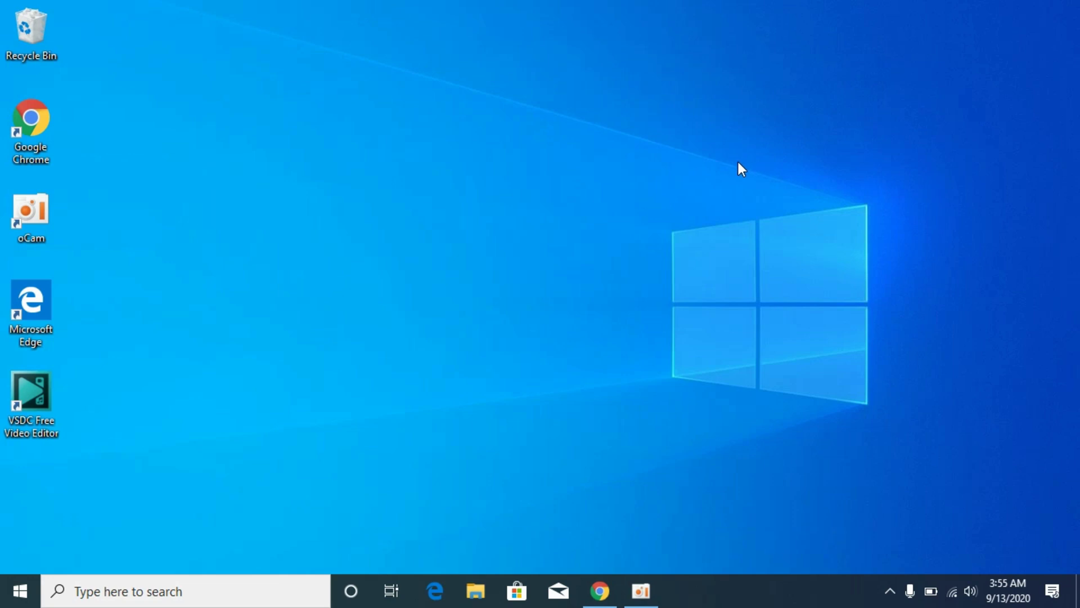
# Download the 32-Bit api-ms-win-crt-convert-l1-1-0.dll zip from the STS Tutorial page
pyautogui.click(589, 589)
pyautogui.scroll(-3, 295, 293)
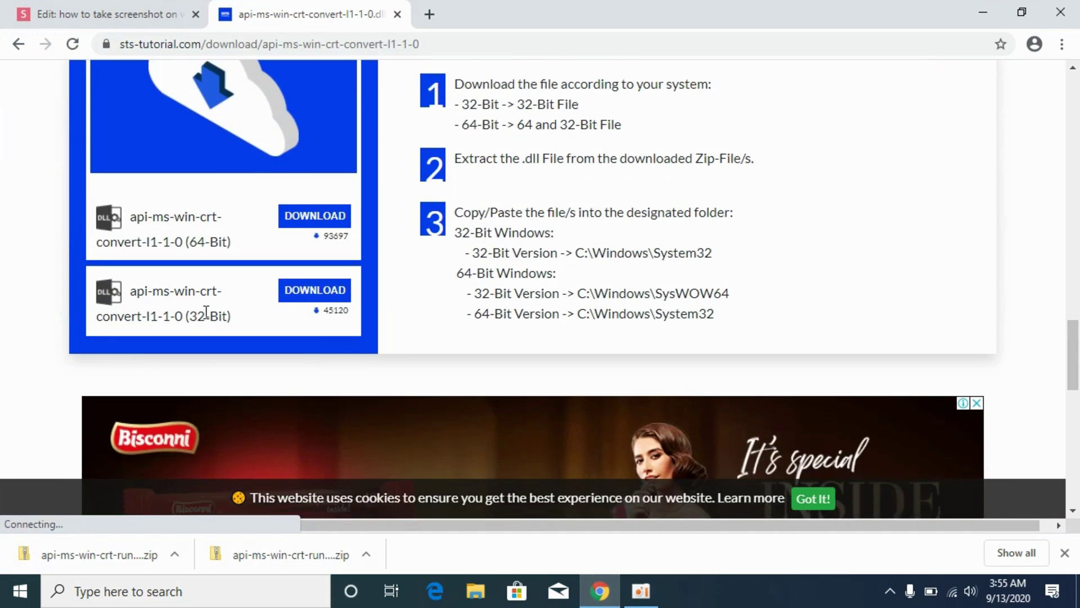
pyautogui.moveTo(201, 318); pyautogui.dragTo(311, 292)
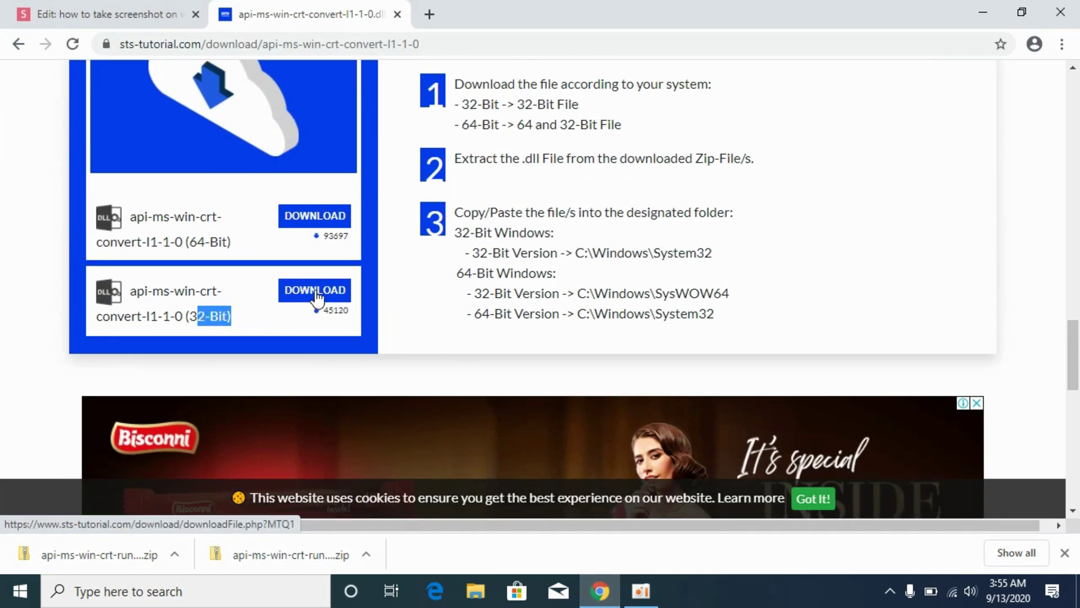
pyautogui.click(309, 291)
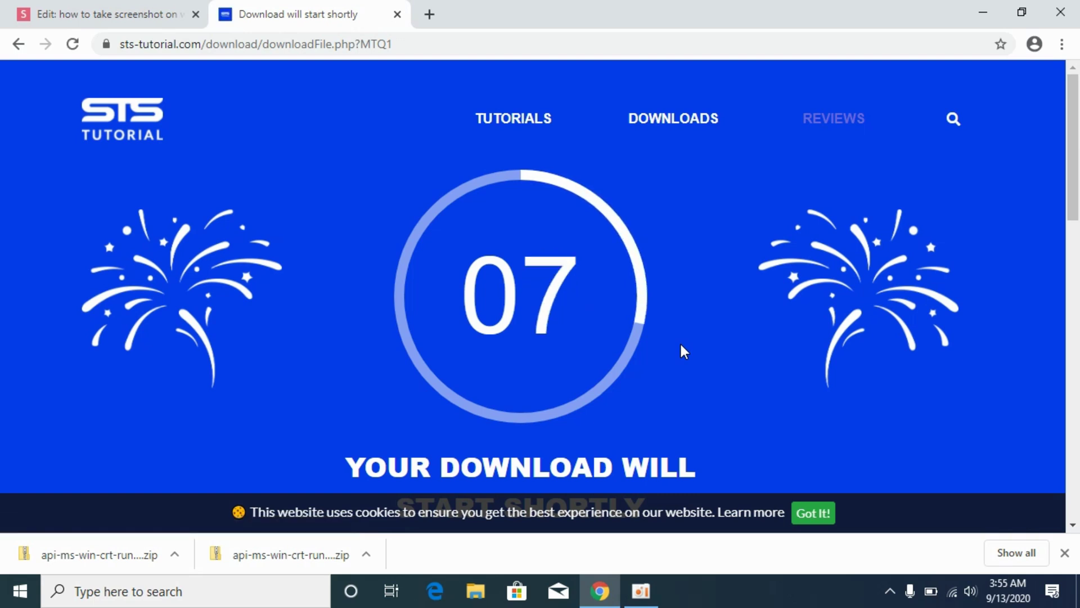
pyautogui.click(1064, 553)
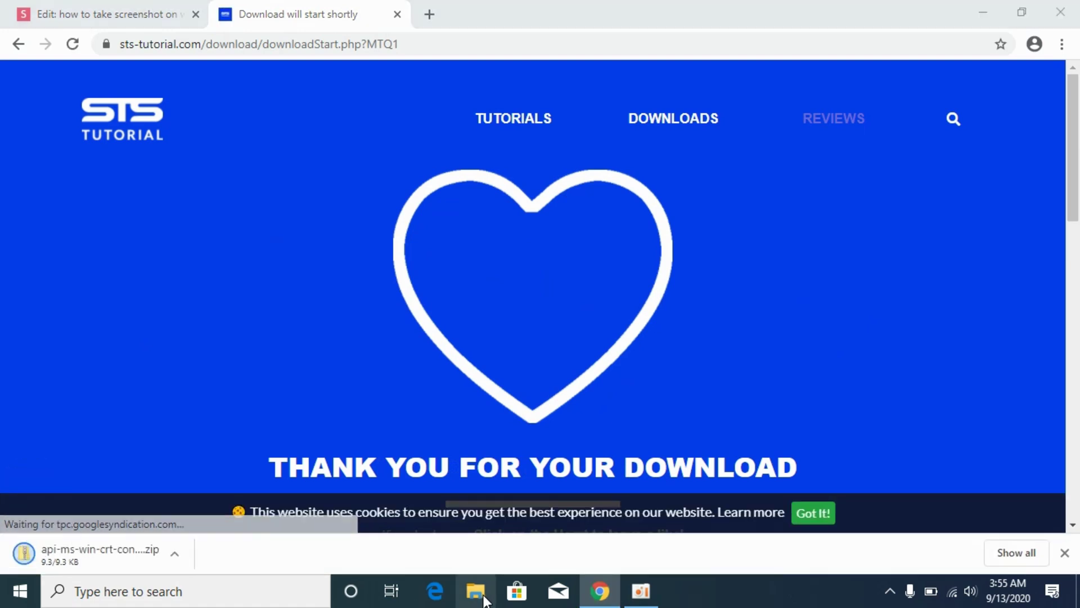
# Copy the 32-bit DLL from inside the downloaded 32-Bit zip in Downloads
pyautogui.click(478, 591)
pyautogui.click(406, 215)
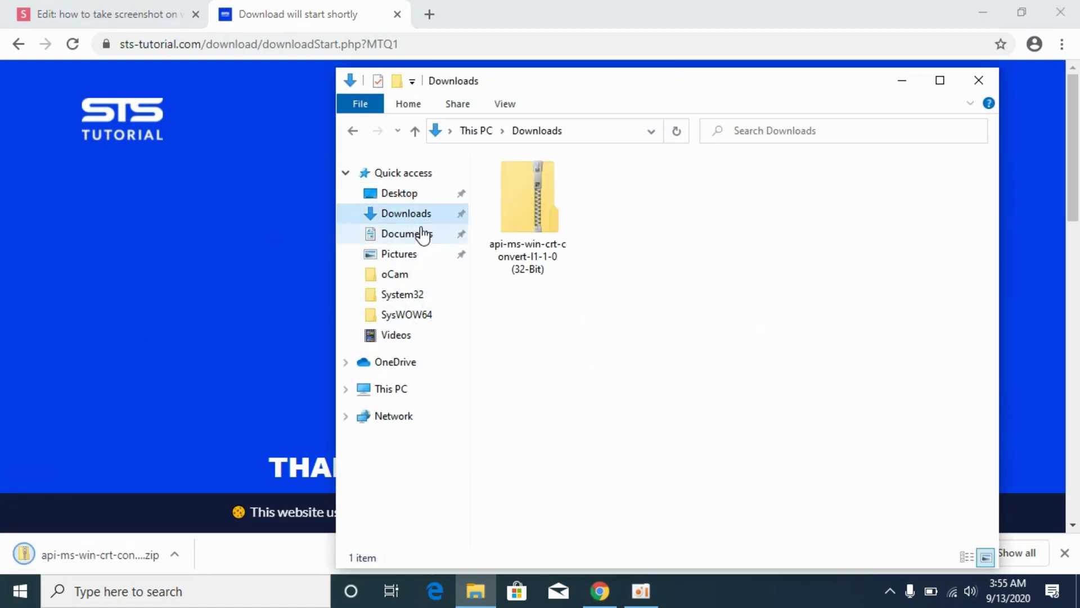
pyautogui.click(522, 228)
pyautogui.doubleClick(522, 228)
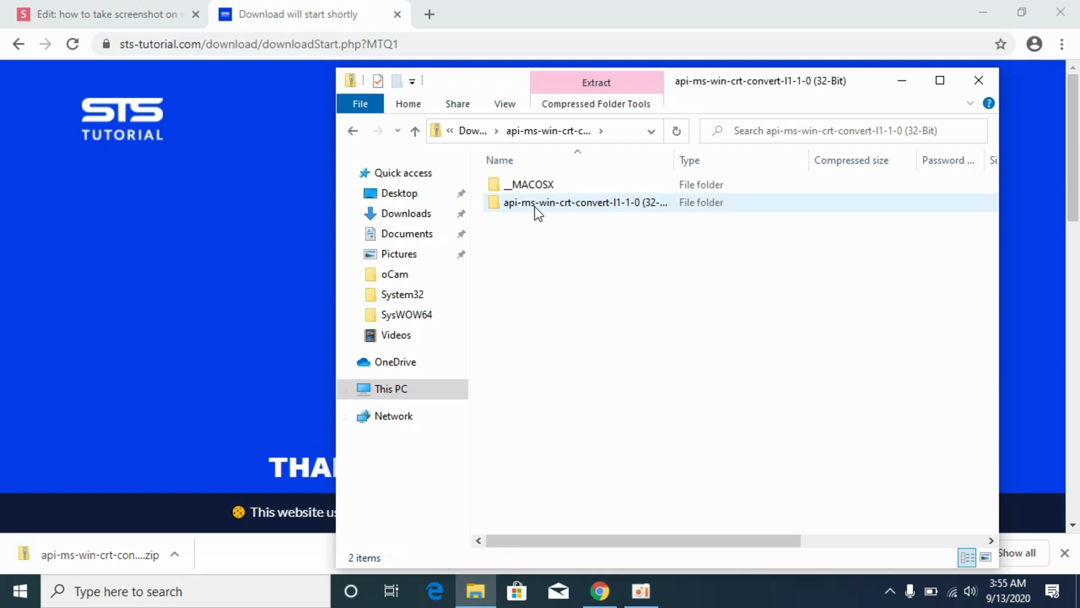
pyautogui.doubleClick(585, 203)
pyautogui.rightClick(560, 203)
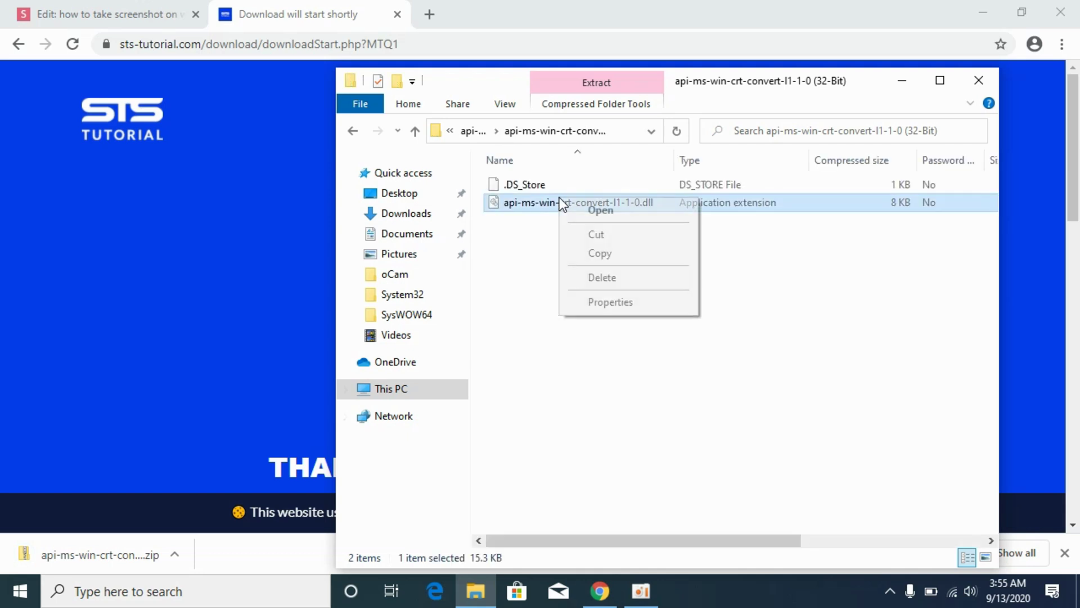
pyautogui.click(596, 253)
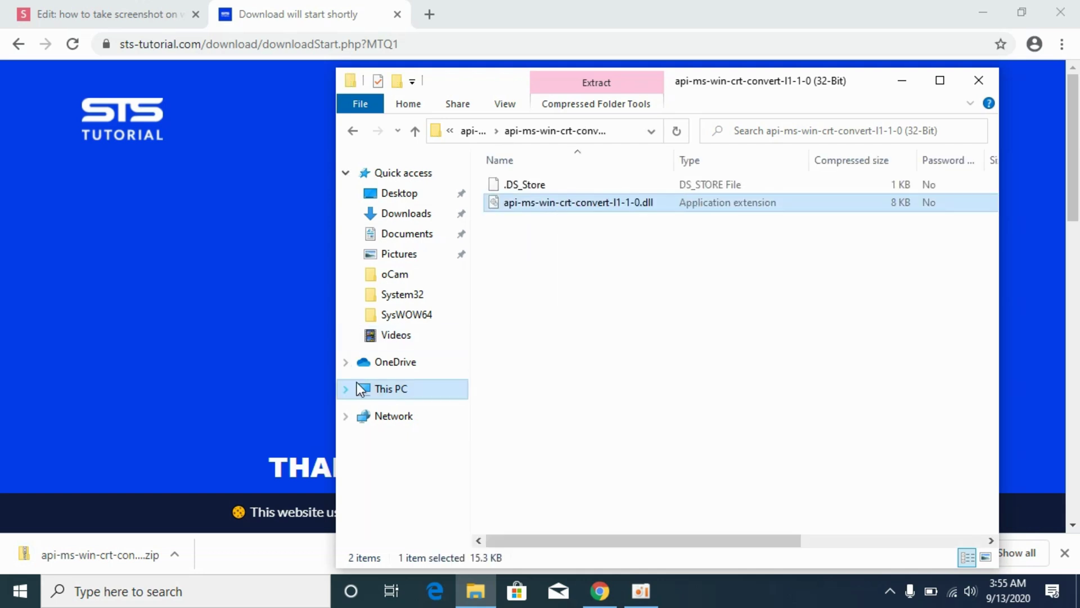
# Navigate through Local Disk (C:) and Windows to open the SysWOW64 folder
pyautogui.click(391, 394)
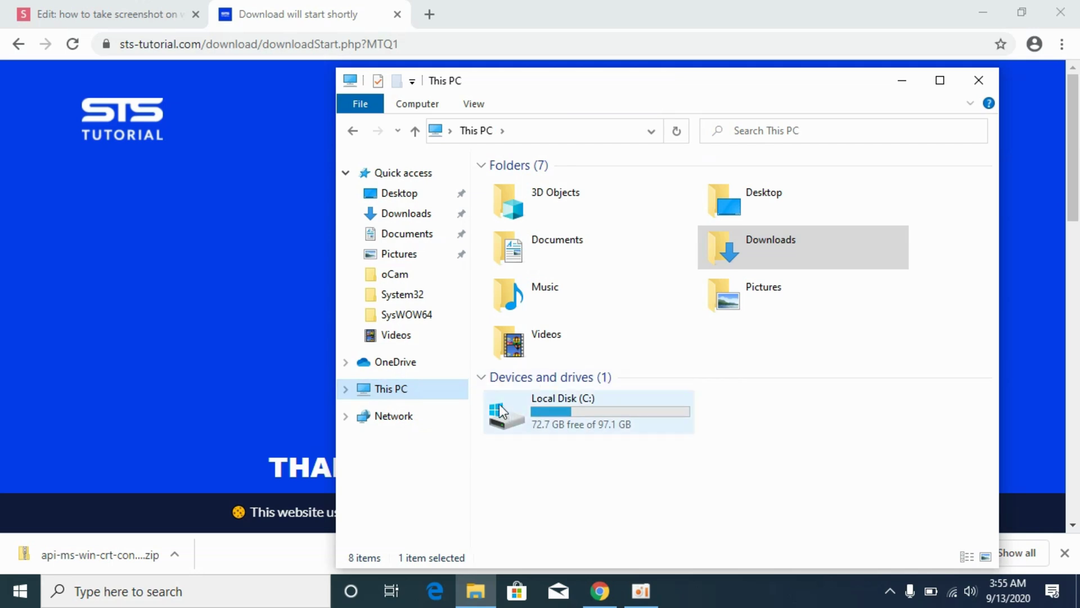
pyautogui.doubleClick(528, 416)
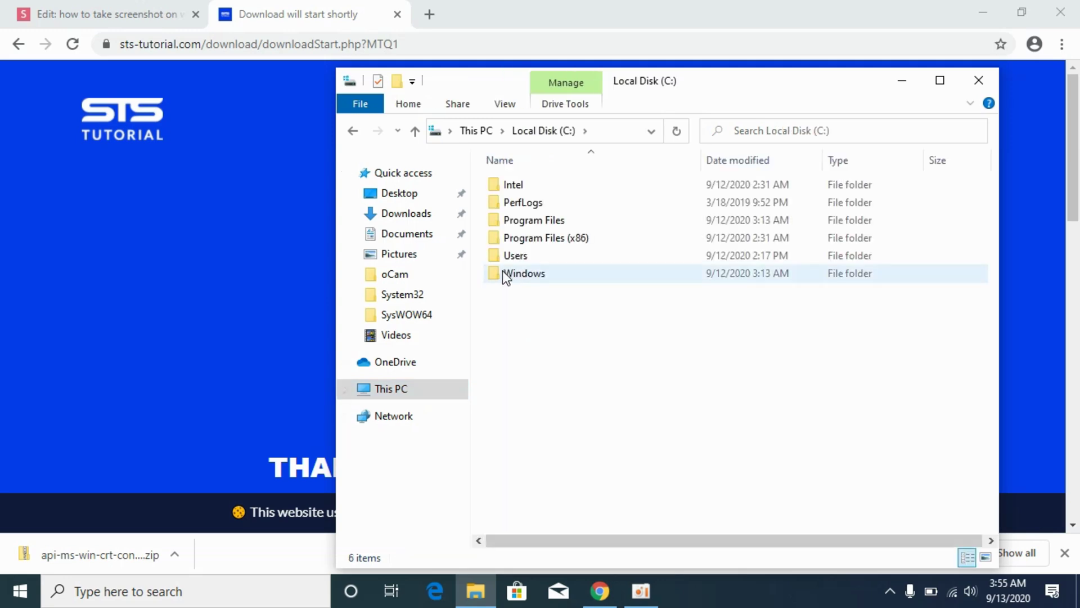
pyautogui.doubleClick(515, 271)
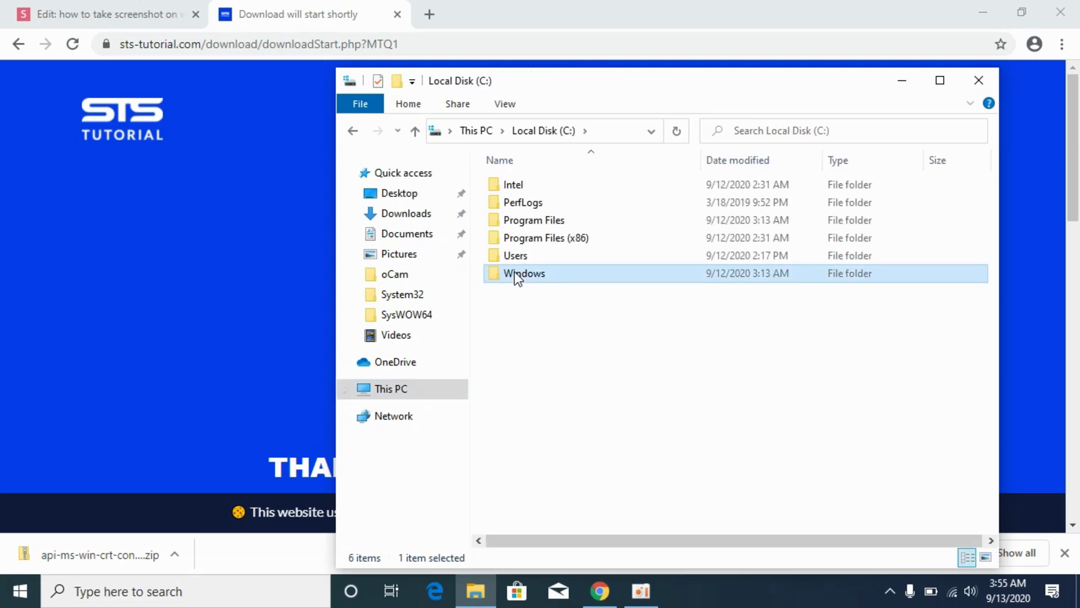
pyautogui.click(953, 85)
pyautogui.scroll(-4, 313, 326)
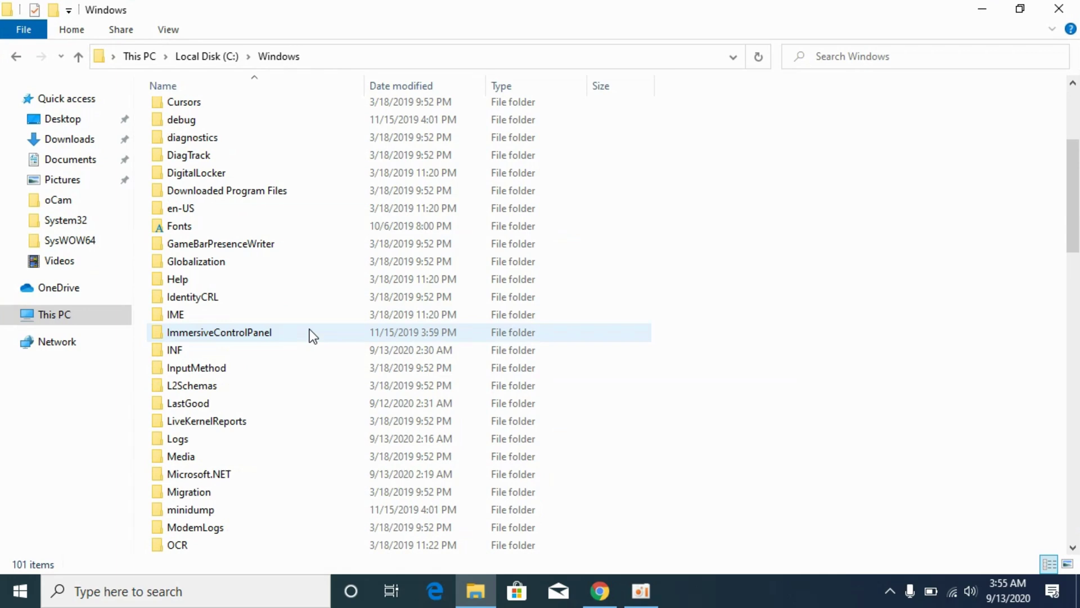
pyautogui.scroll(-7, 313, 336)
pyautogui.scroll(-6, 313, 331)
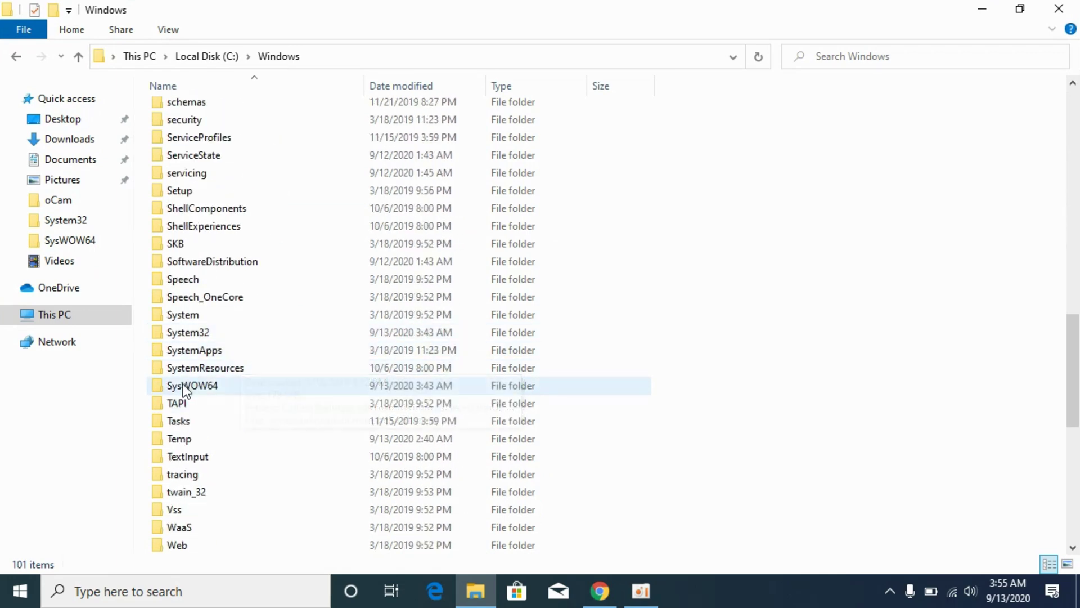
pyautogui.doubleClick(208, 385)
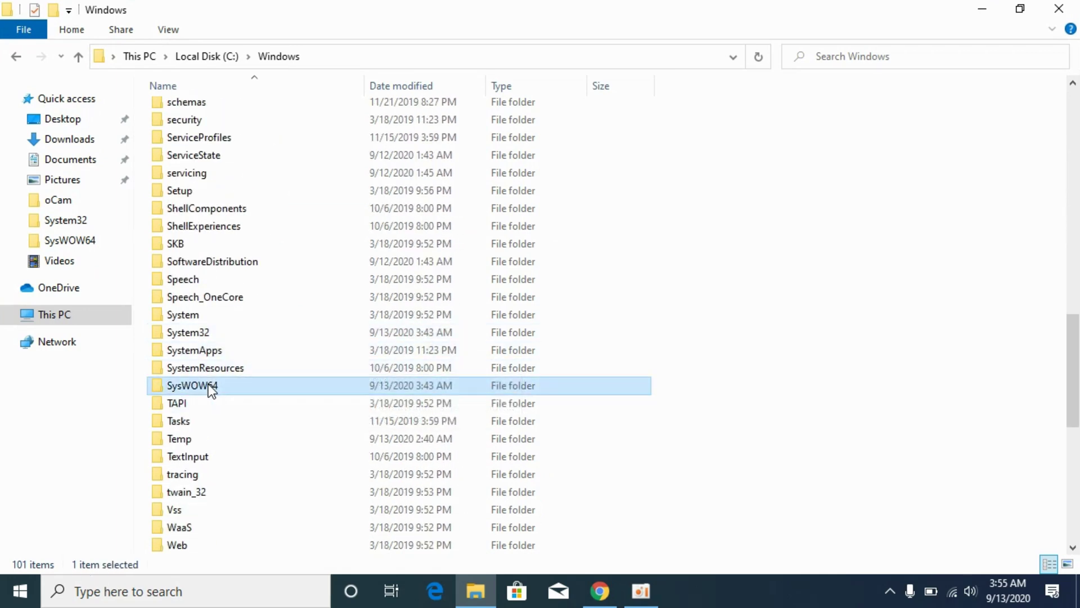
# Paste the 32-bit DLL into SysWOW64 with administrator permission, then go back to C:\Windows
pyautogui.rightClick(890, 247)
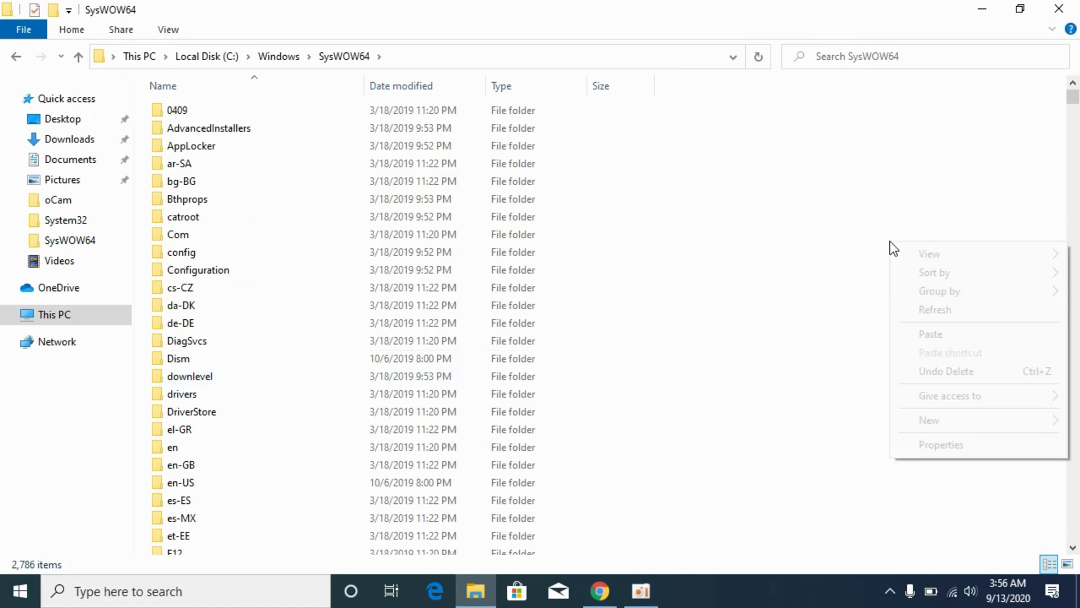
pyautogui.click(921, 333)
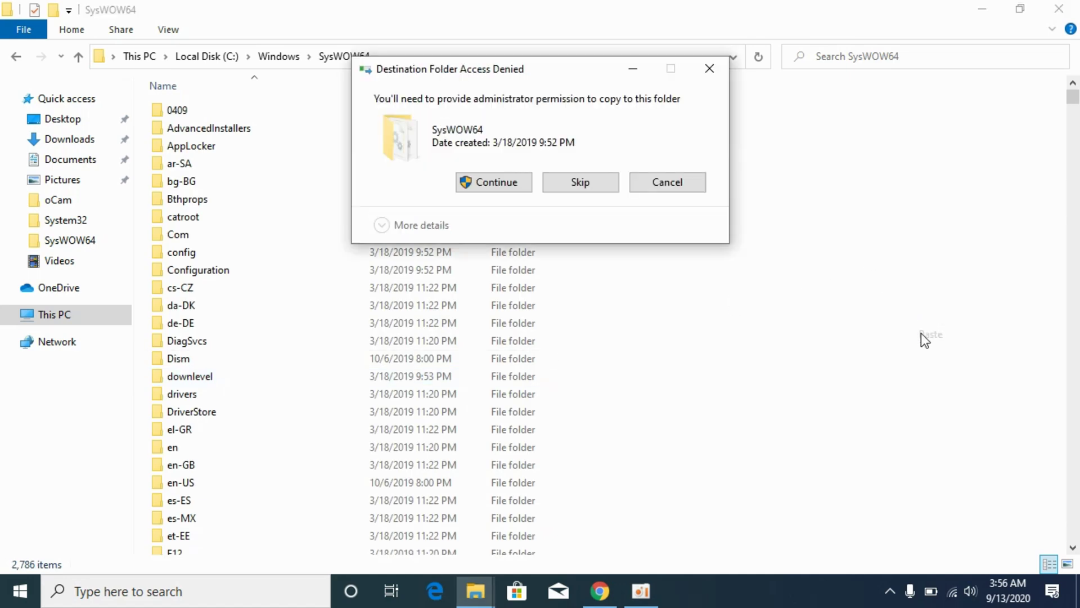
pyautogui.click(484, 181)
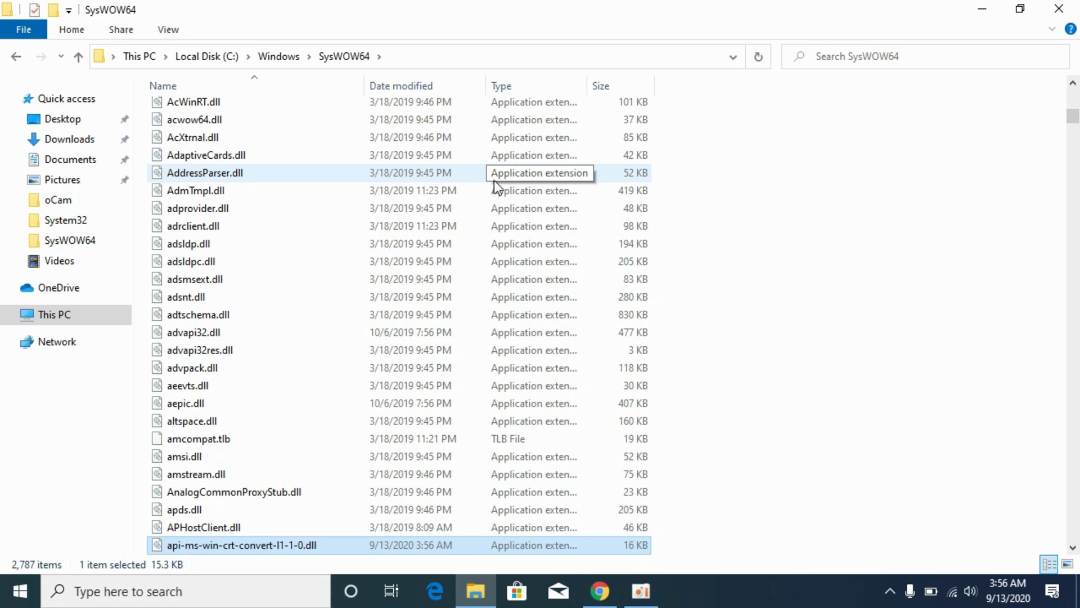
pyautogui.click(13, 56)
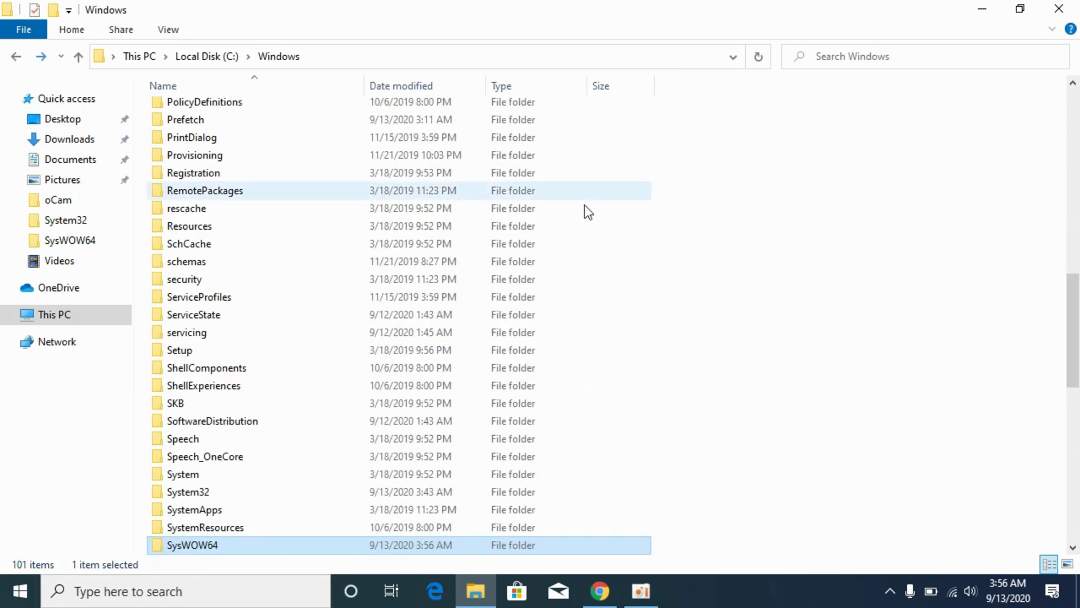
# Download the 64-Bit api-ms-win-crt-convert-l1-1-0.dll zip from the STS Tutorial download page
pyautogui.click(866, 298)
pyautogui.moveTo(600, 590)
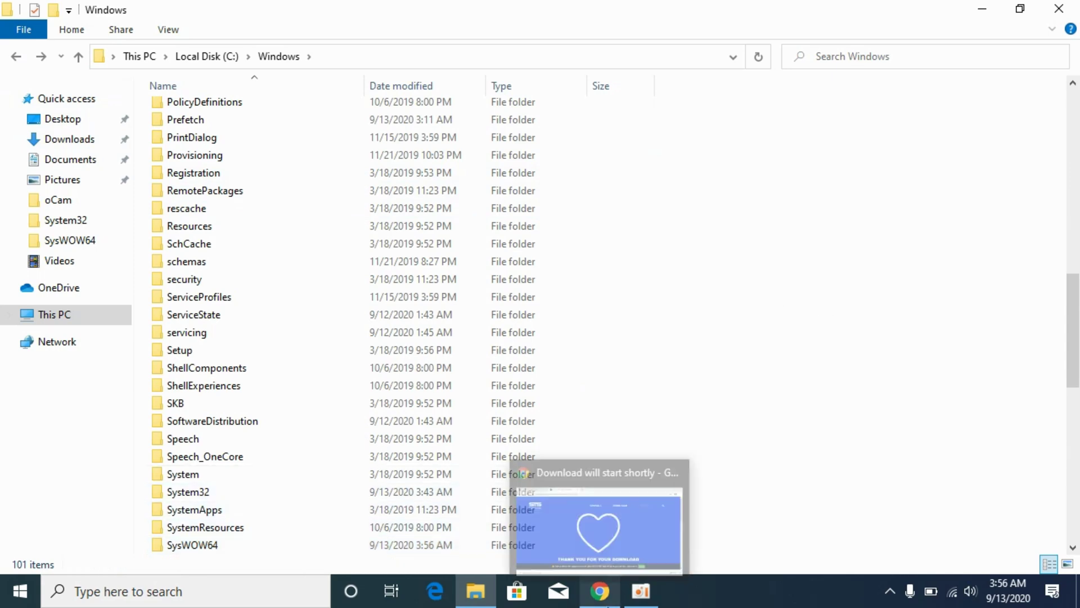
pyautogui.click(598, 529)
pyautogui.click(16, 43)
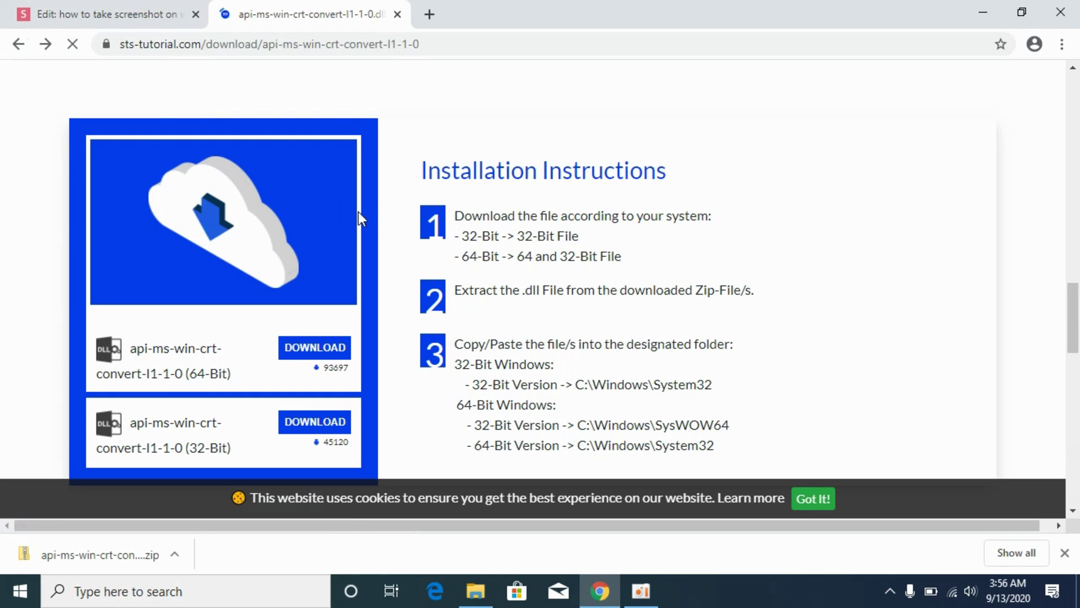
pyautogui.moveTo(170, 448); pyautogui.dragTo(224, 450)
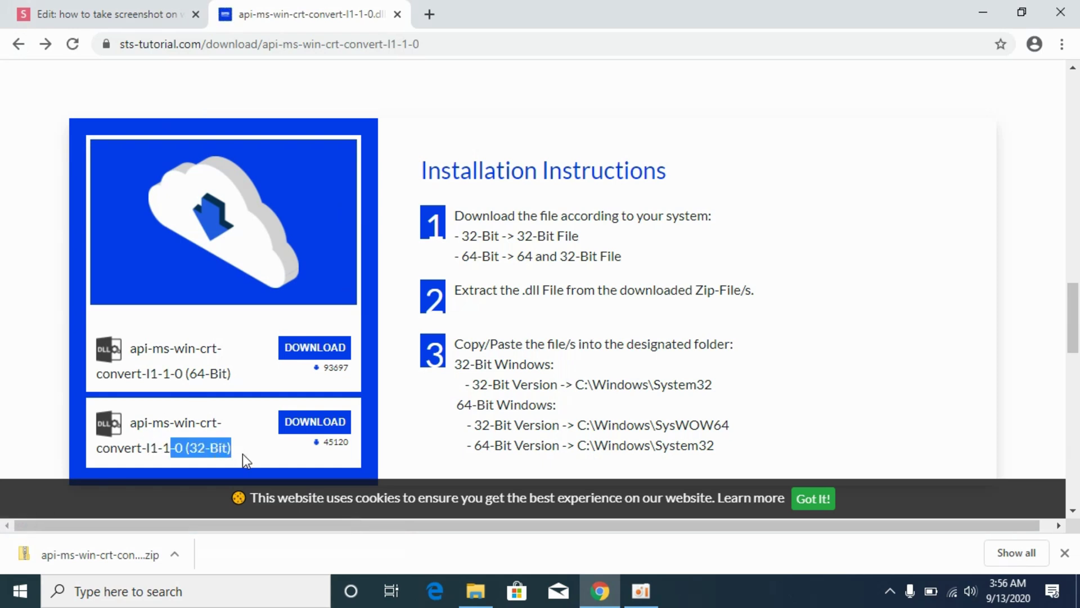
pyautogui.moveTo(185, 374); pyautogui.dragTo(237, 373)
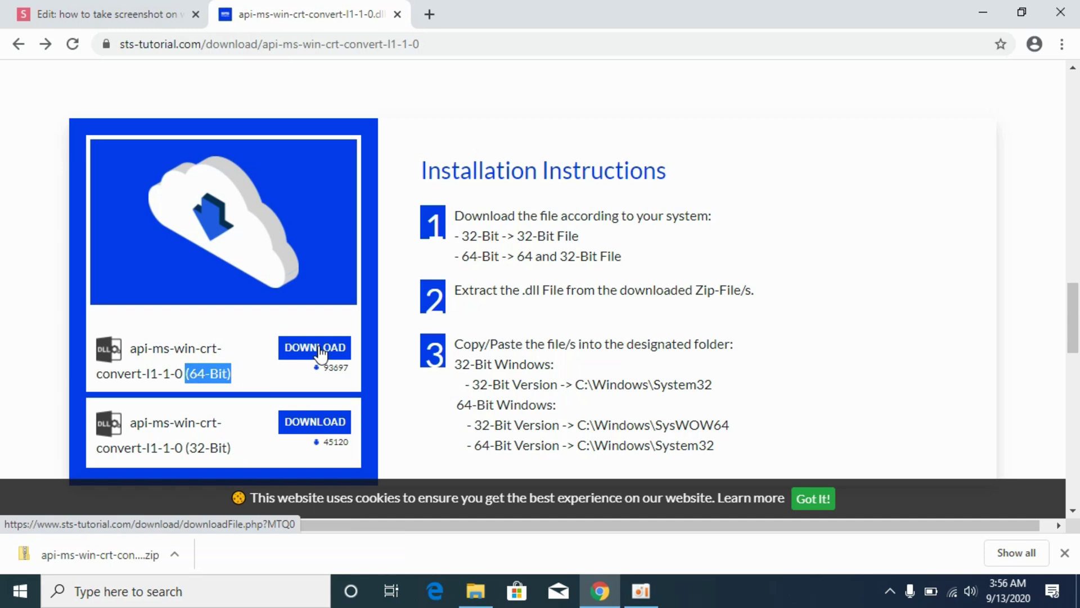
pyautogui.click(319, 347)
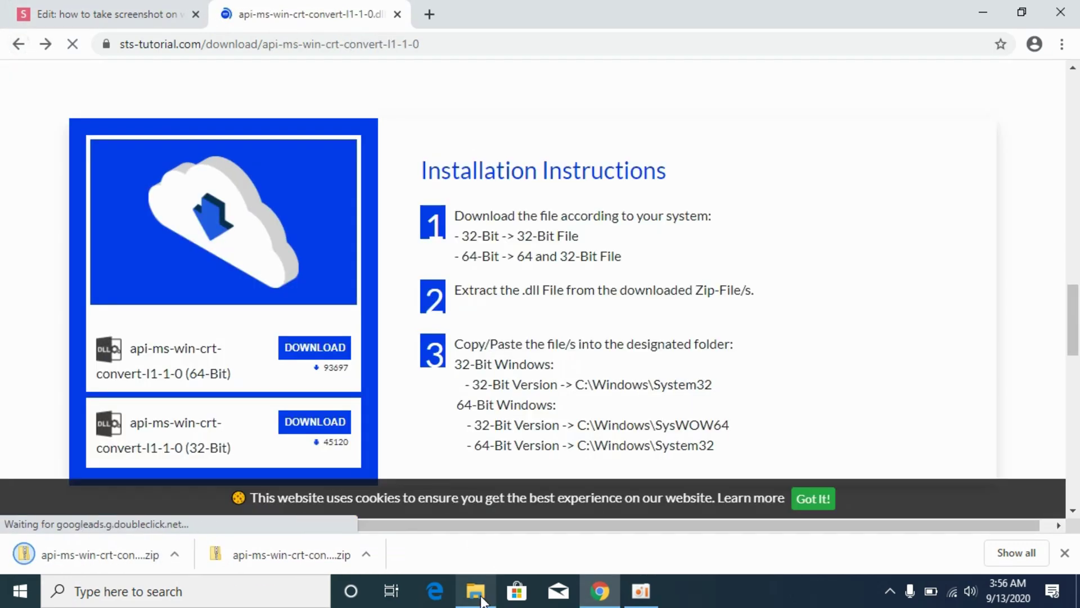
# Open Downloads in a separate Explorer window showing the 32-Bit and 64-Bit zips
pyautogui.click(476, 591)
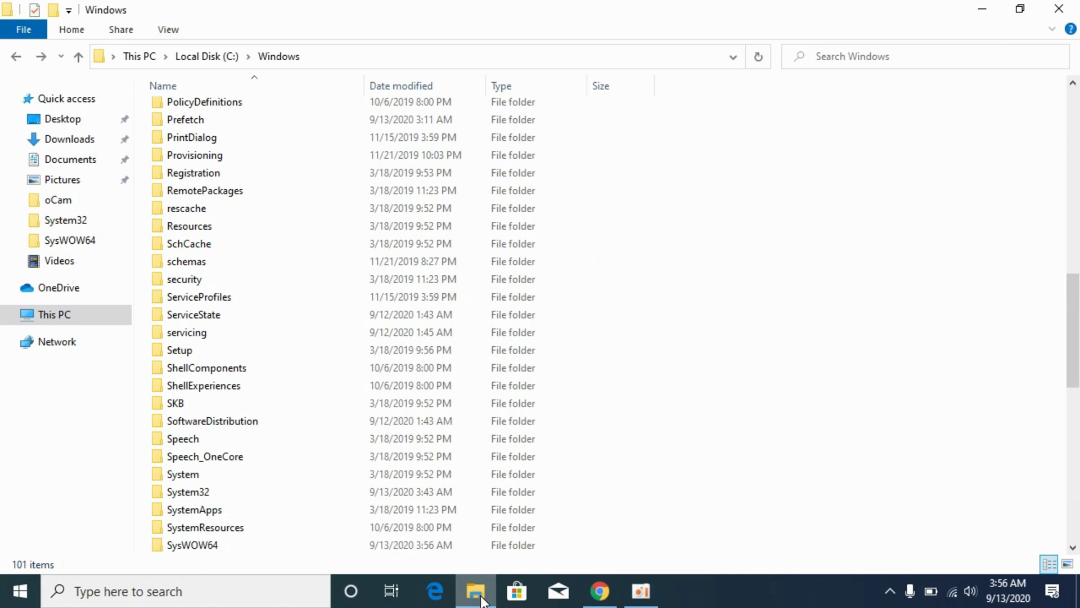
pyautogui.rightClick(71, 140)
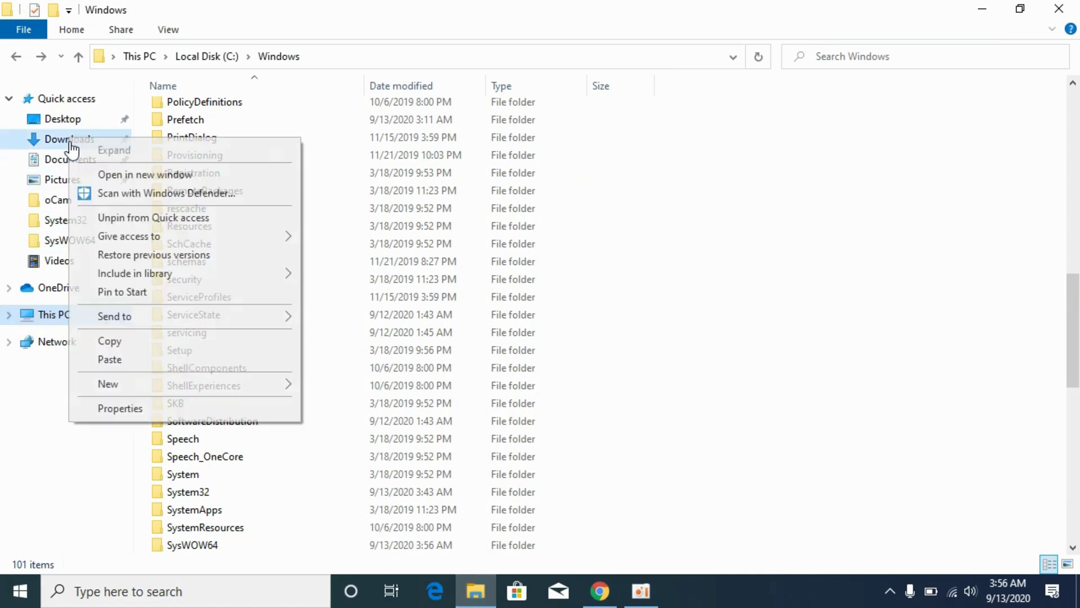
pyautogui.click(144, 174)
pyautogui.click(541, 149)
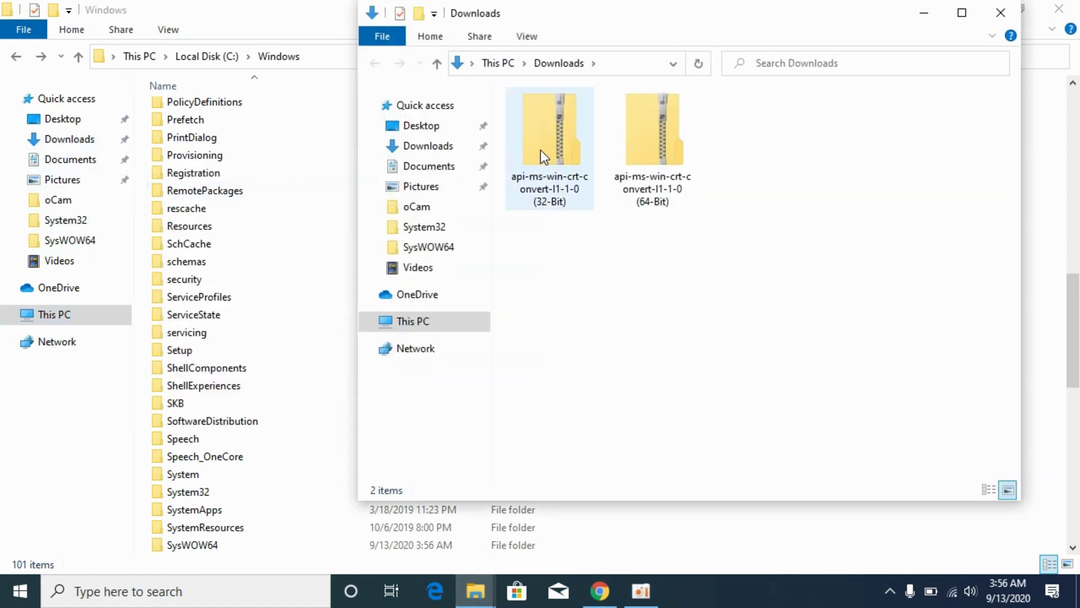
pyautogui.click(590, 214)
pyautogui.click(642, 160)
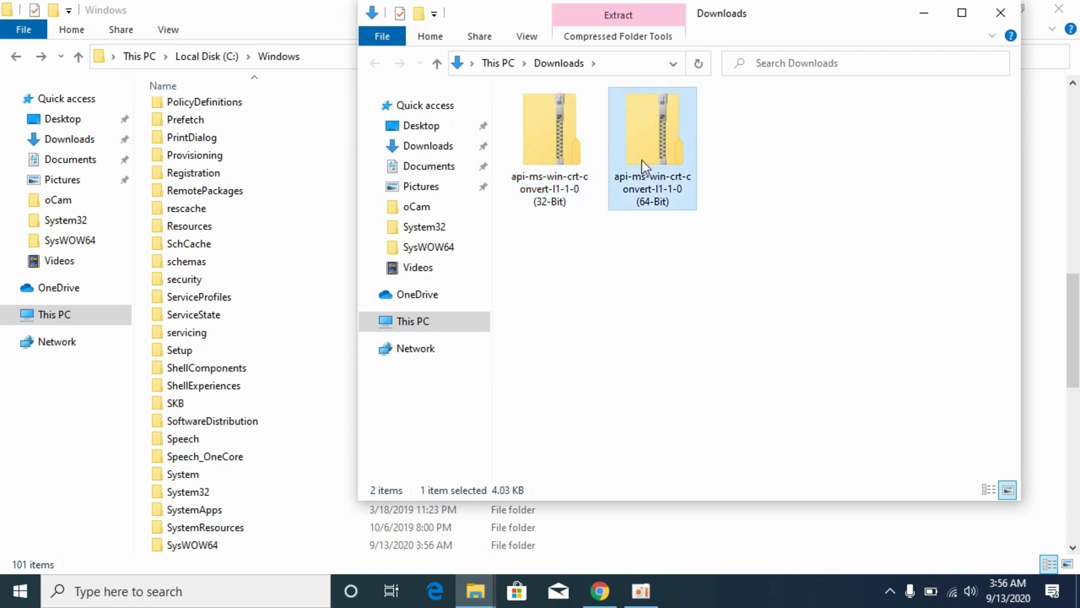
pyautogui.click(568, 319)
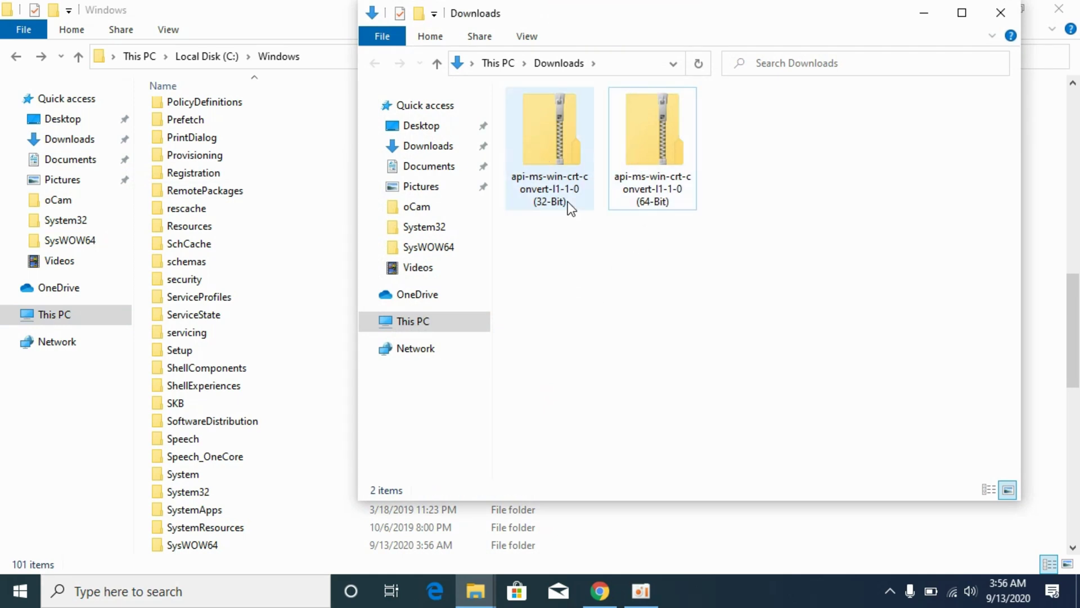
# Copy the 32-bit DLL from inside the 32-Bit zip's folder
pyautogui.doubleClick(553, 158)
pyautogui.doubleClick(561, 140)
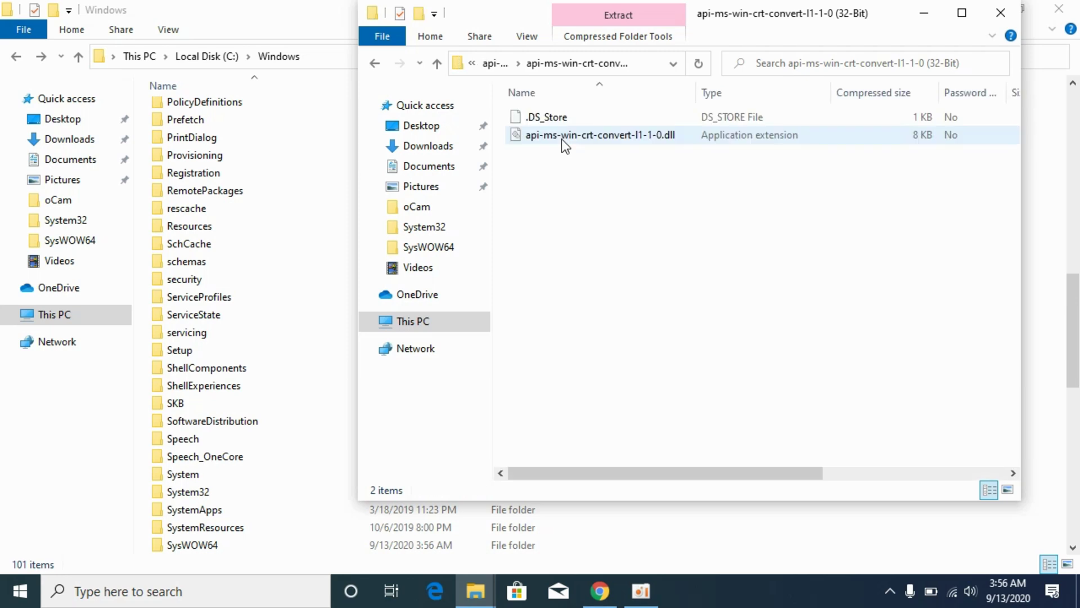
pyautogui.rightClick(561, 136)
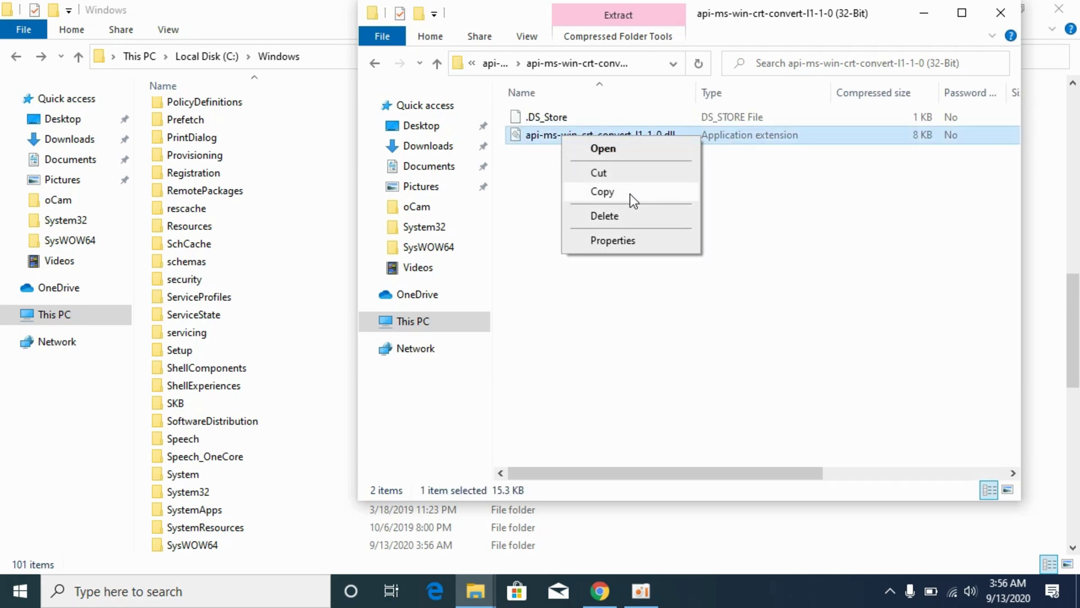
pyautogui.click(602, 192)
pyautogui.click(276, 23)
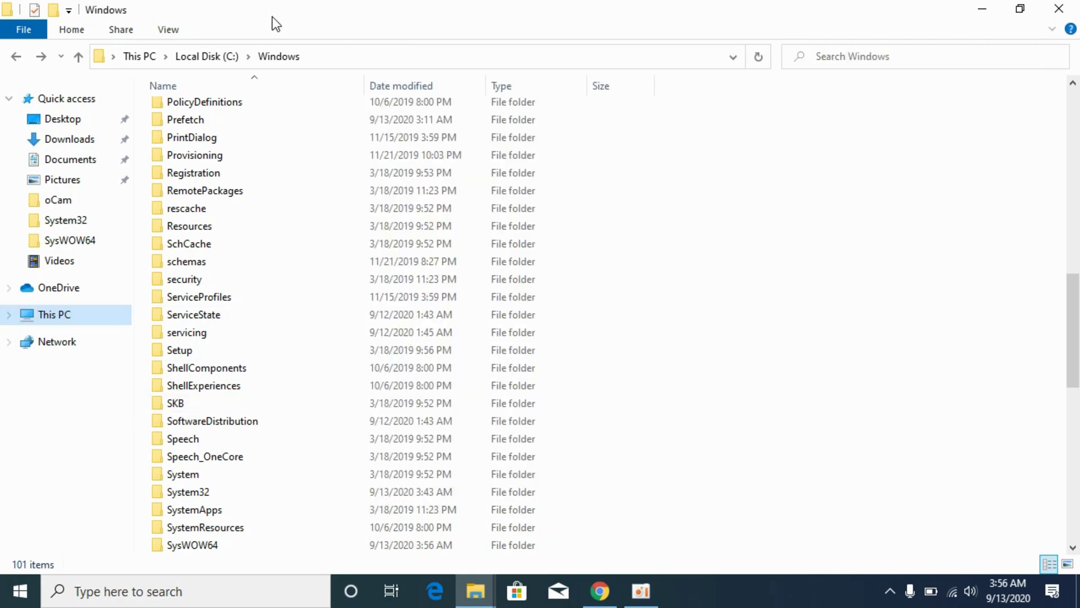
# Paste the 32-bit DLL into SysWOW64, replacing the existing file with admin permission
pyautogui.scroll(-5, 596, 319)
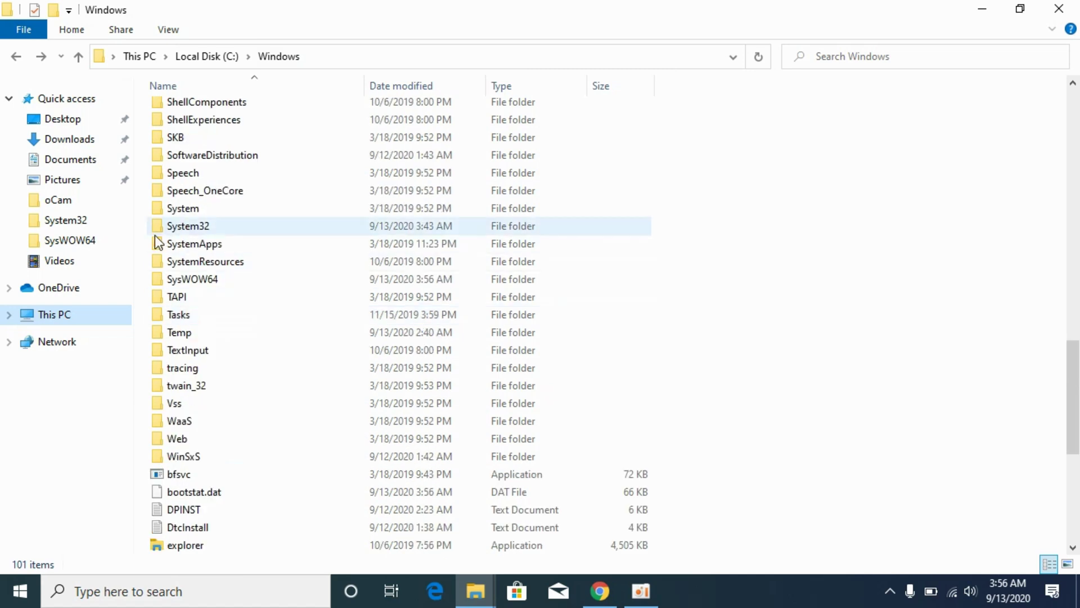
pyautogui.doubleClick(221, 278)
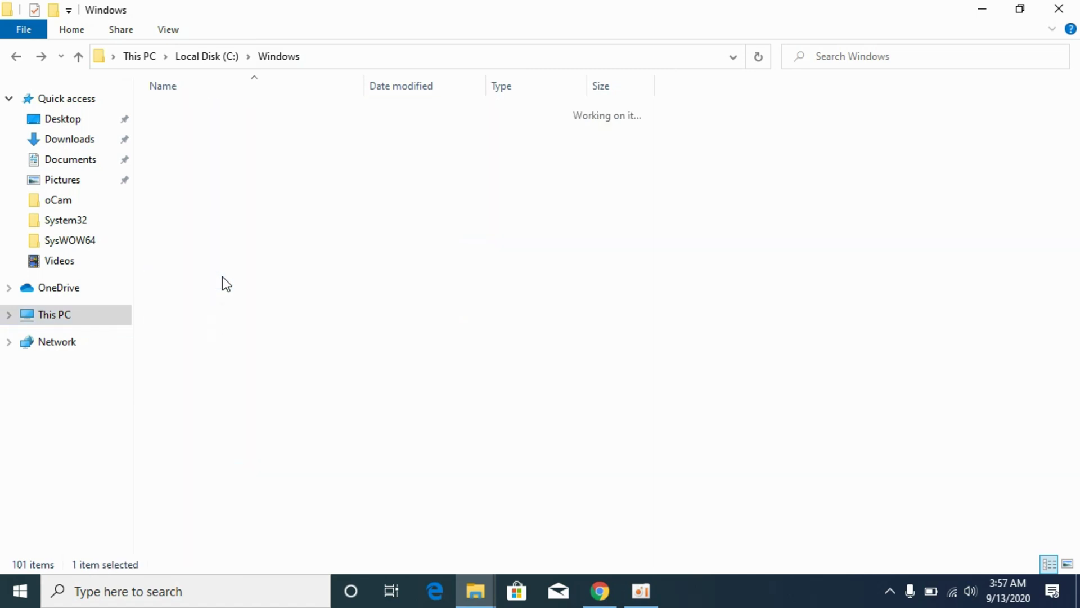
pyautogui.rightClick(933, 208)
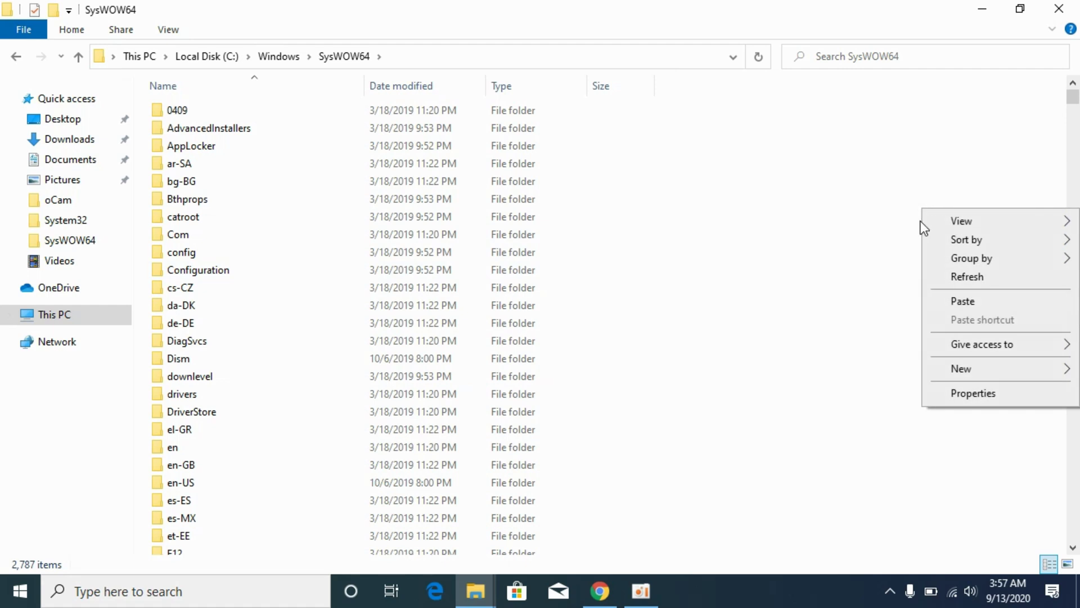
pyautogui.click(963, 302)
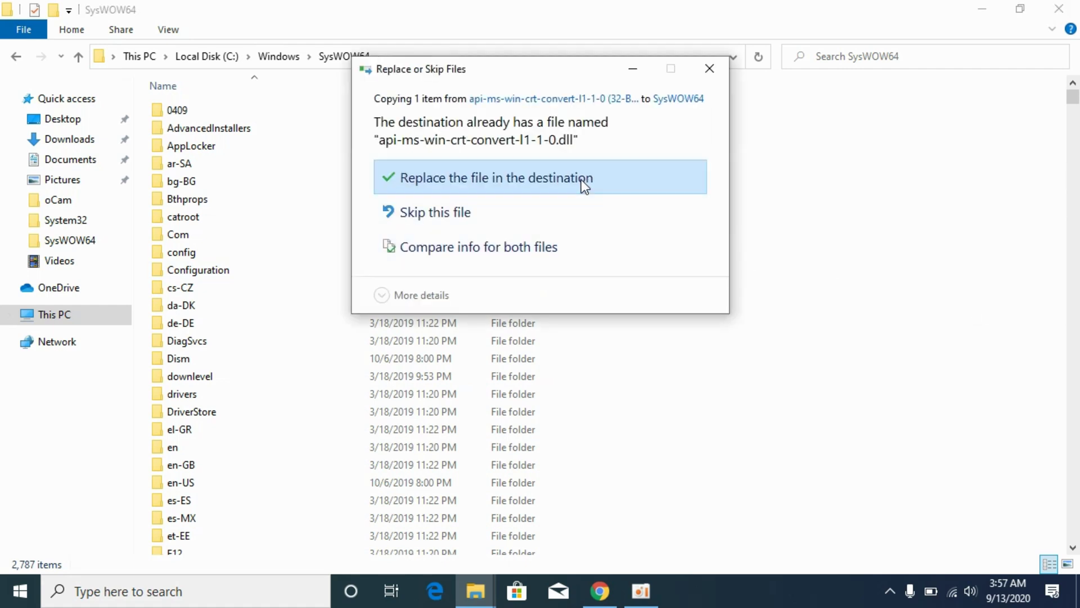
pyautogui.click(581, 180)
pyautogui.click(497, 186)
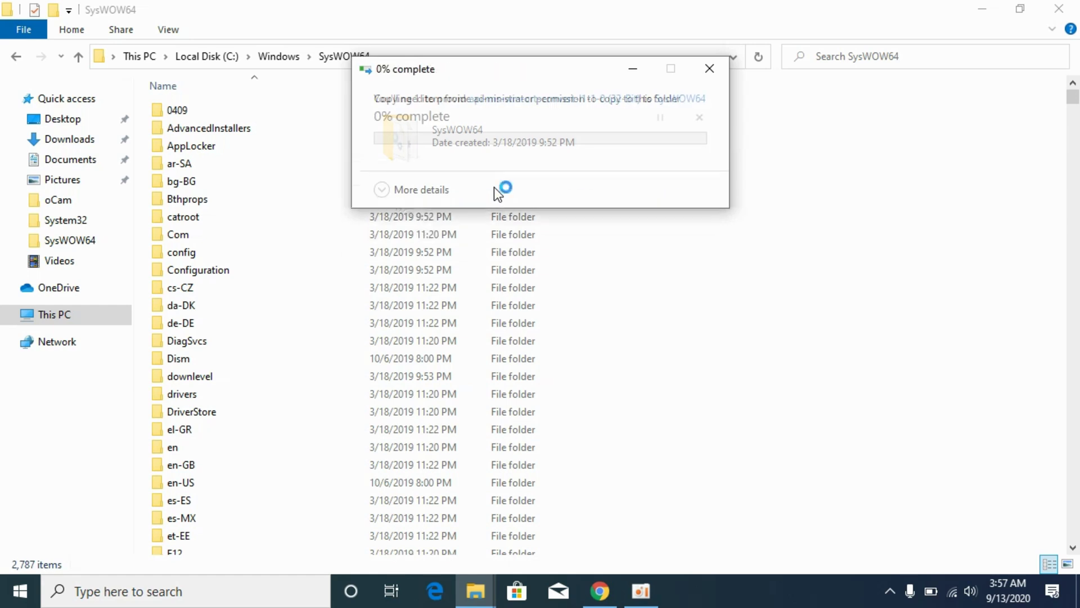
pyautogui.click(13, 57)
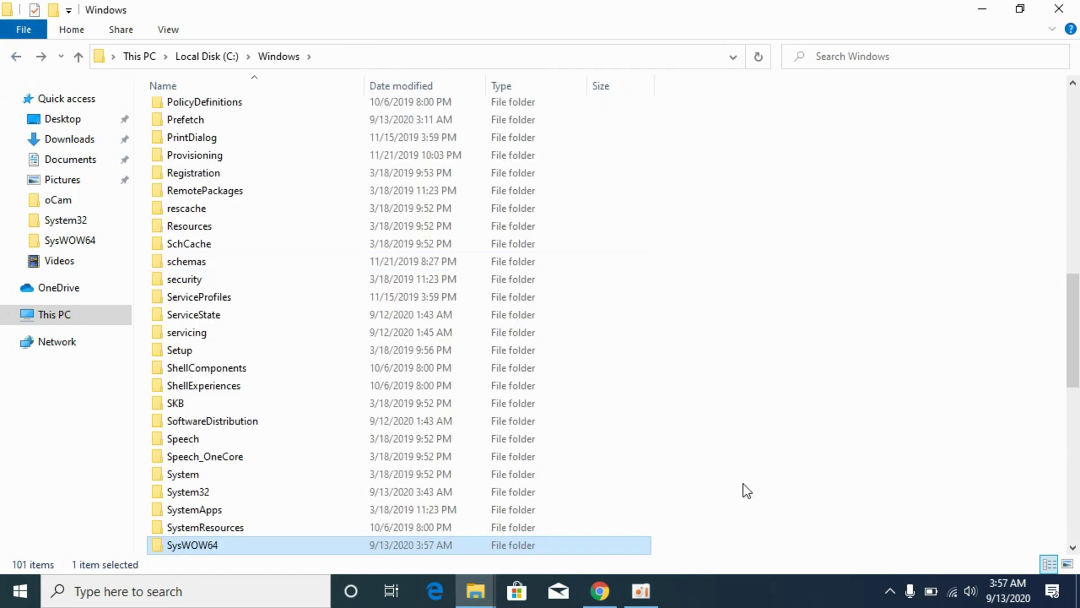
# Copy the 64-bit api-ms-win-crt-convert-l1-1-0.dll from inside the 64-Bit zip in Downloads
pyautogui.click(477, 590)
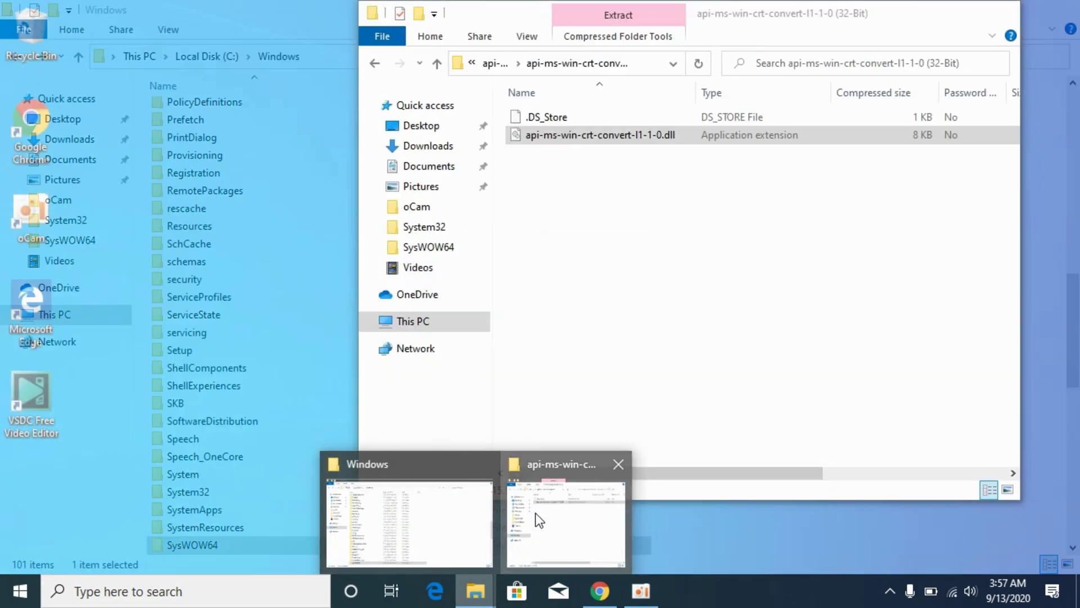
pyautogui.click(535, 519)
pyautogui.click(379, 63)
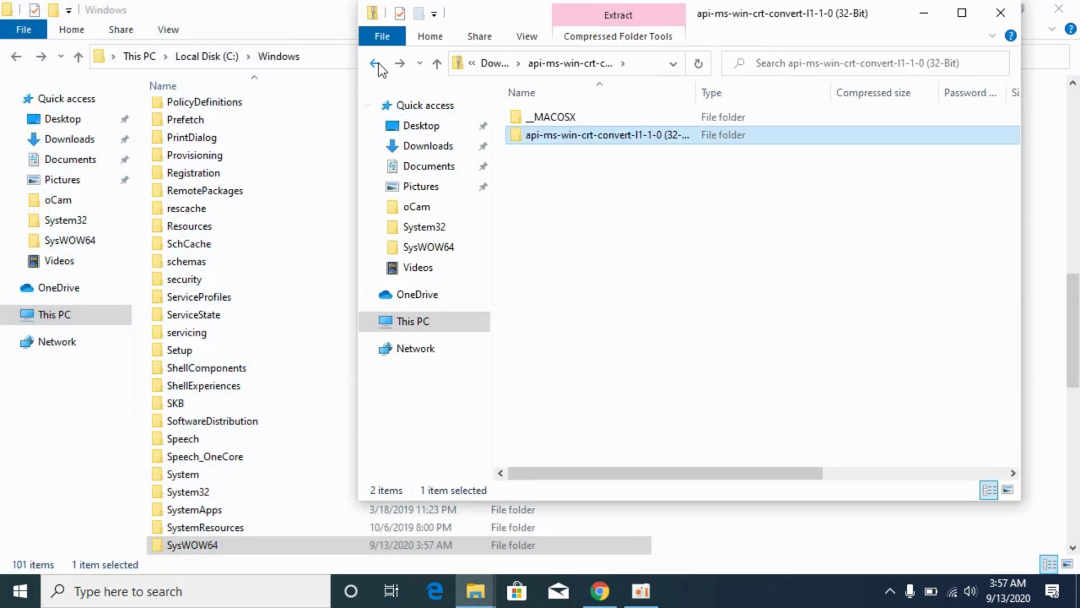
pyautogui.click(379, 63)
pyautogui.click(749, 222)
pyautogui.click(647, 142)
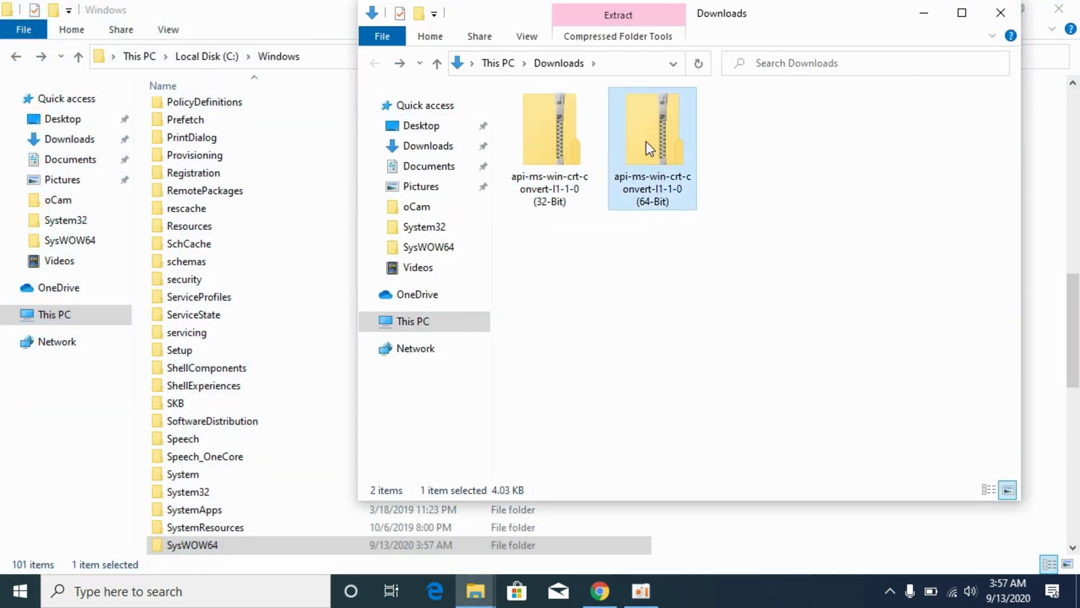
pyautogui.doubleClick(646, 141)
pyautogui.doubleClick(624, 141)
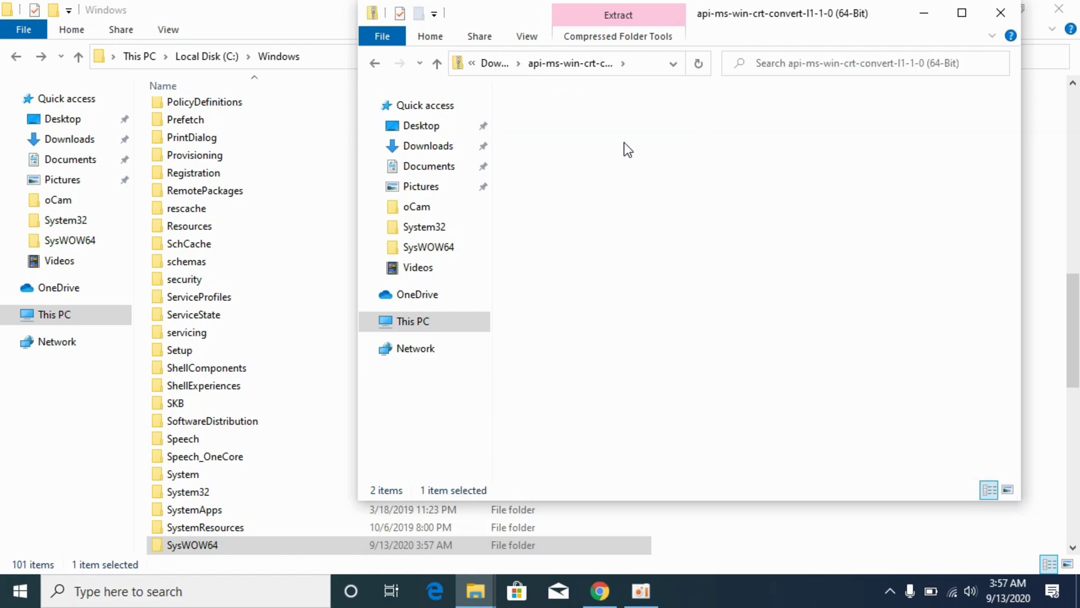
pyautogui.rightClick(599, 136)
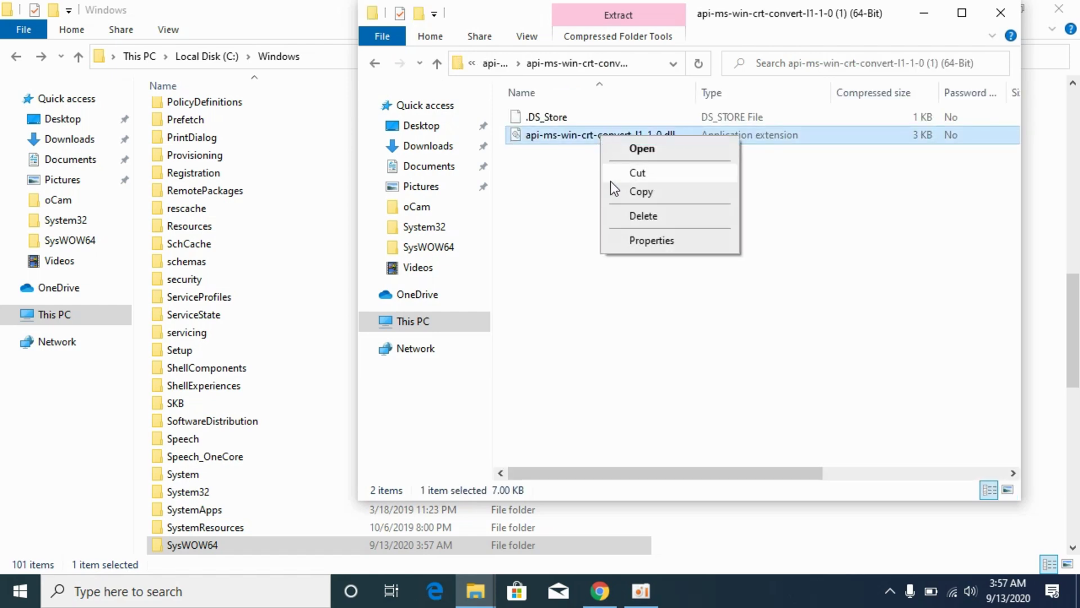
pyautogui.click(630, 189)
pyautogui.click(120, 421)
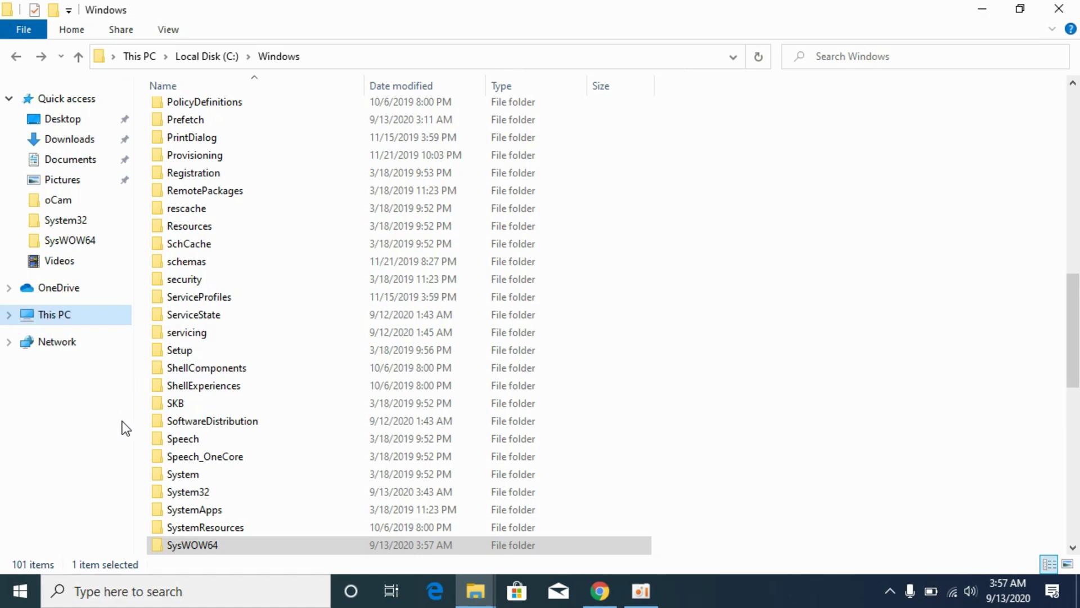
# Paste the 64-bit api-ms-win-crt-convert-l1-1-0.dll into System32, granting administrator permission
pyautogui.click(188, 494)
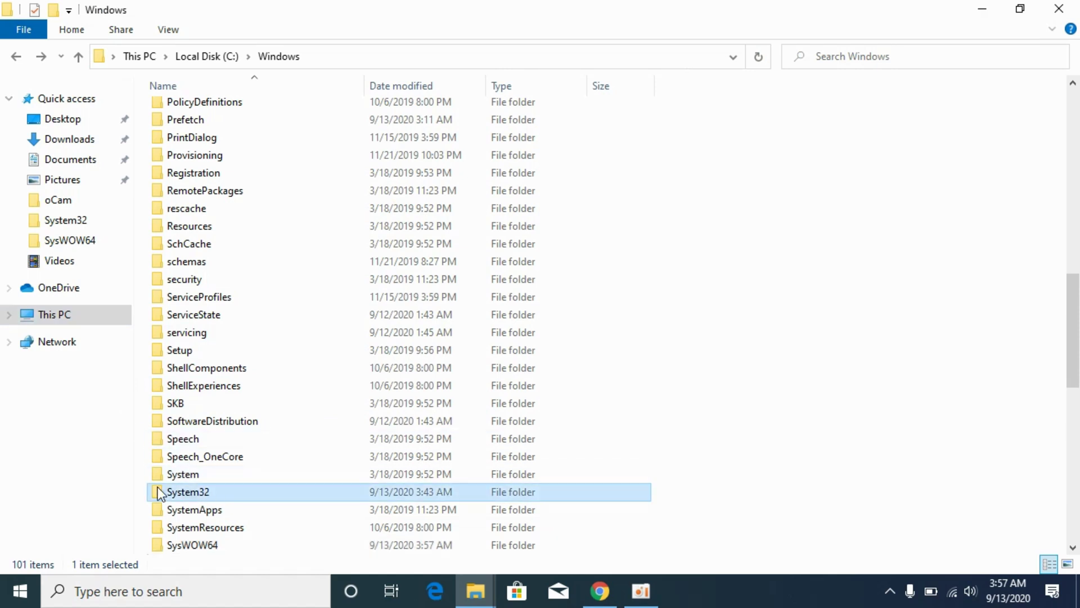
pyautogui.doubleClick(187, 493)
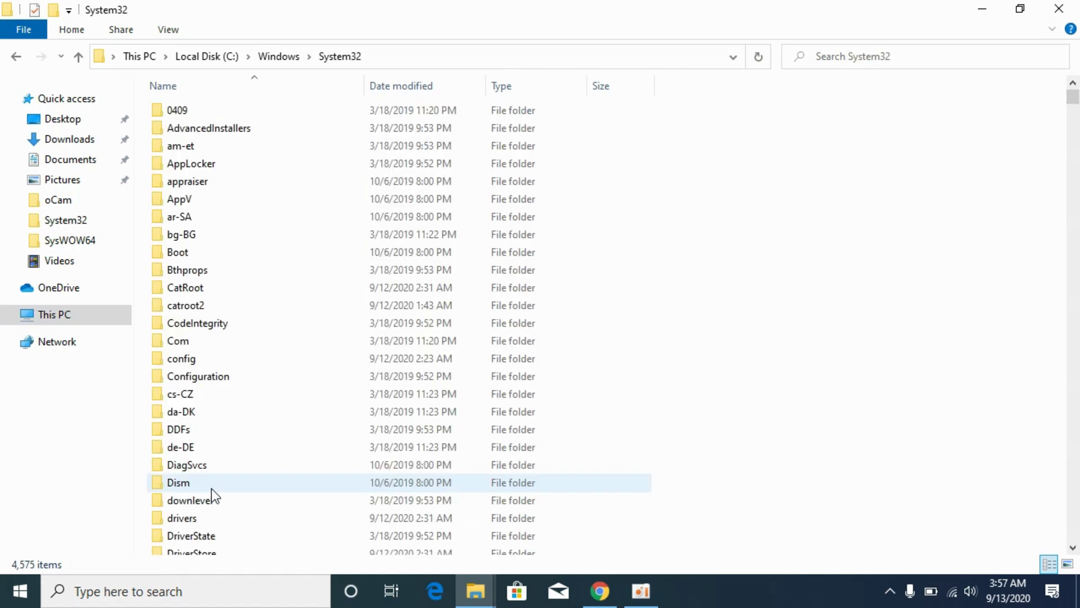
pyautogui.rightClick(826, 249)
pyautogui.click(872, 344)
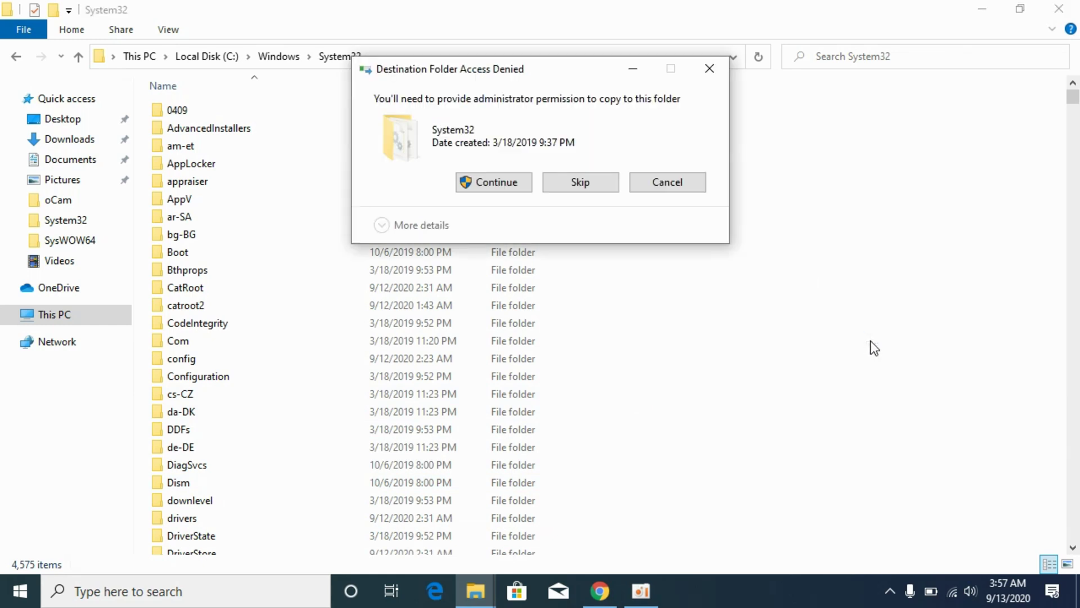
pyautogui.click(510, 185)
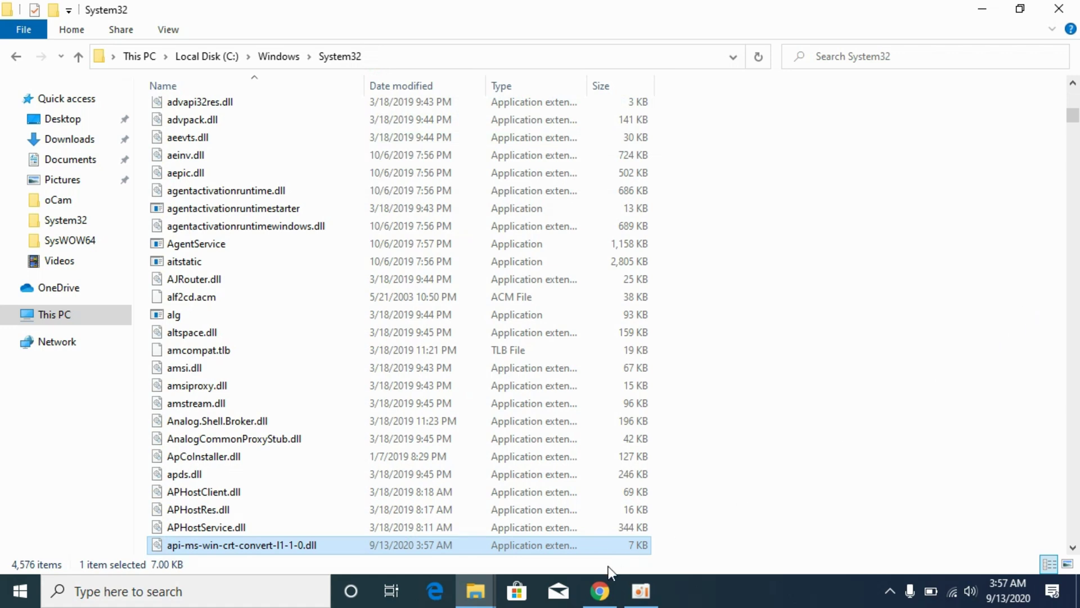
# Return to the STS Tutorial page in Chrome and highlight its DLL installation instructions
pyautogui.click(600, 601)
pyautogui.scroll(-1, 460, 126)
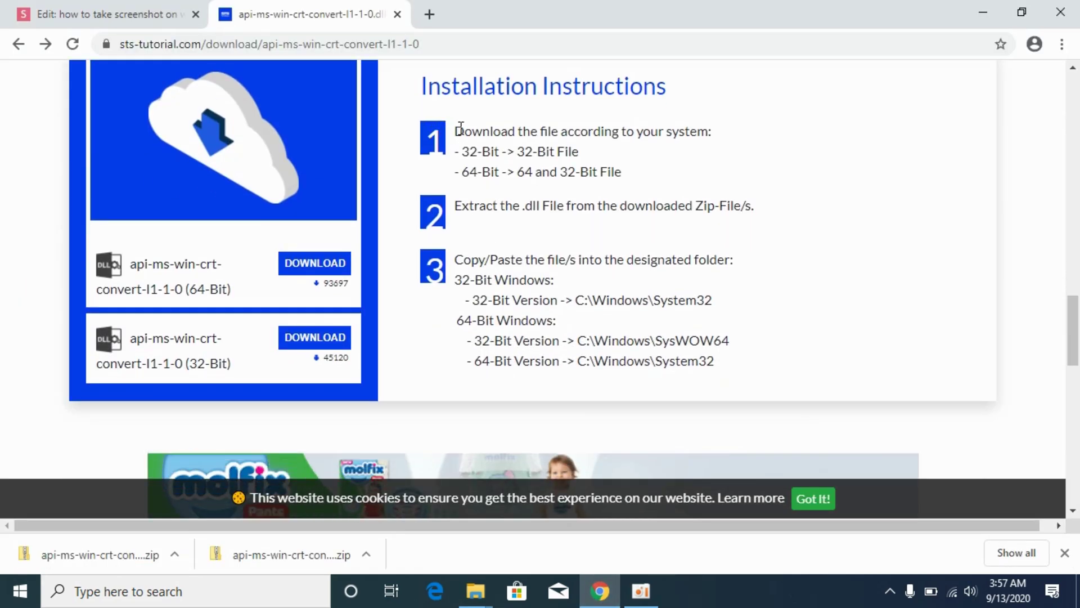
pyautogui.moveTo(460, 126); pyautogui.dragTo(767, 369)
pyautogui.click(866, 301)
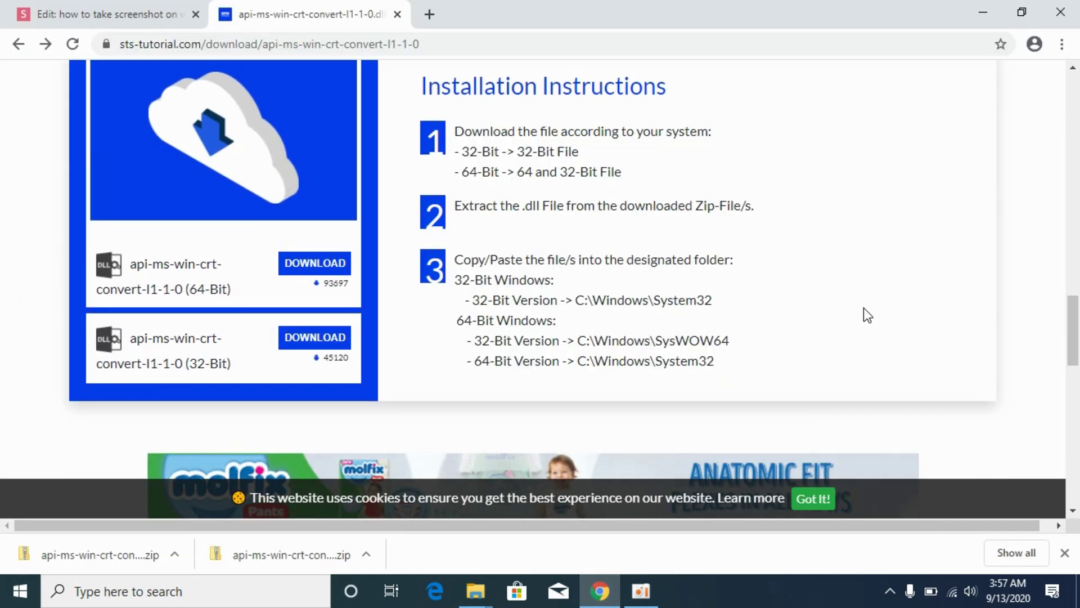